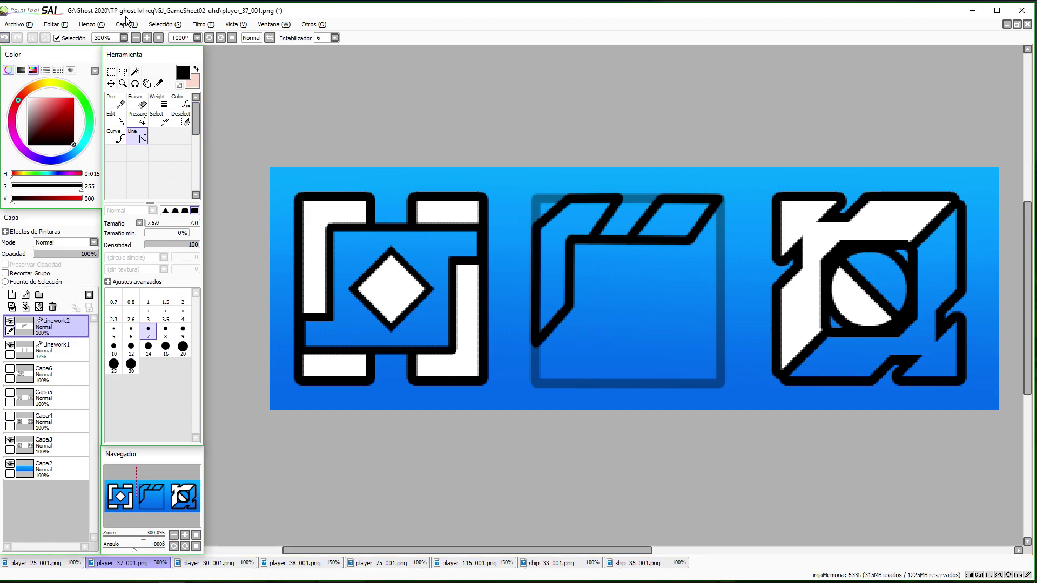
Position the flipped copy of the half-frame linework opposite the original in the middle square and merge it into the original's layer
left_click_drag(663, 319, 665, 361)
key("Return")
key("Return")
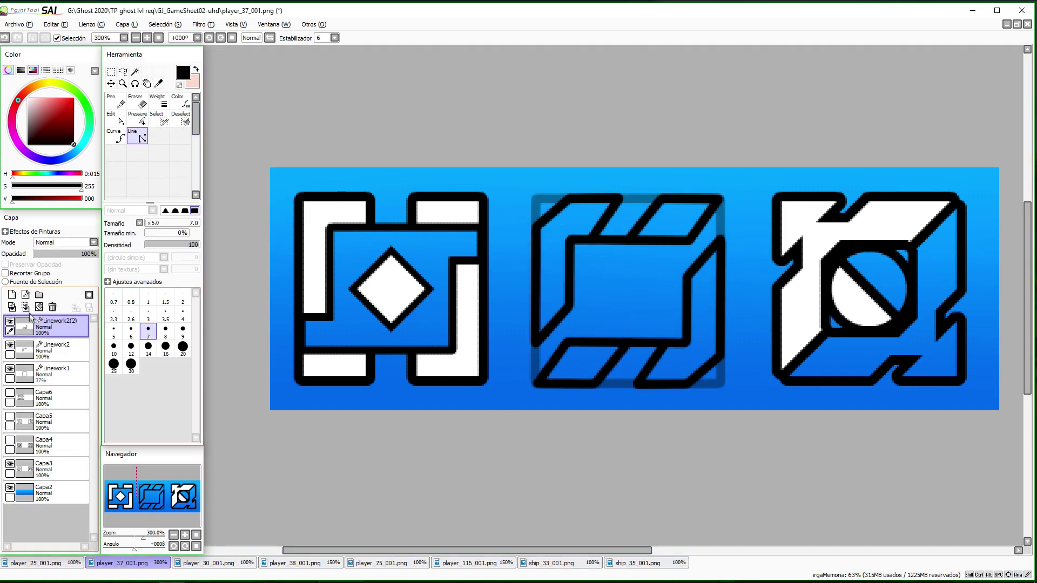
key("ctrl+e")
scroll(684, 276, "up", 1)
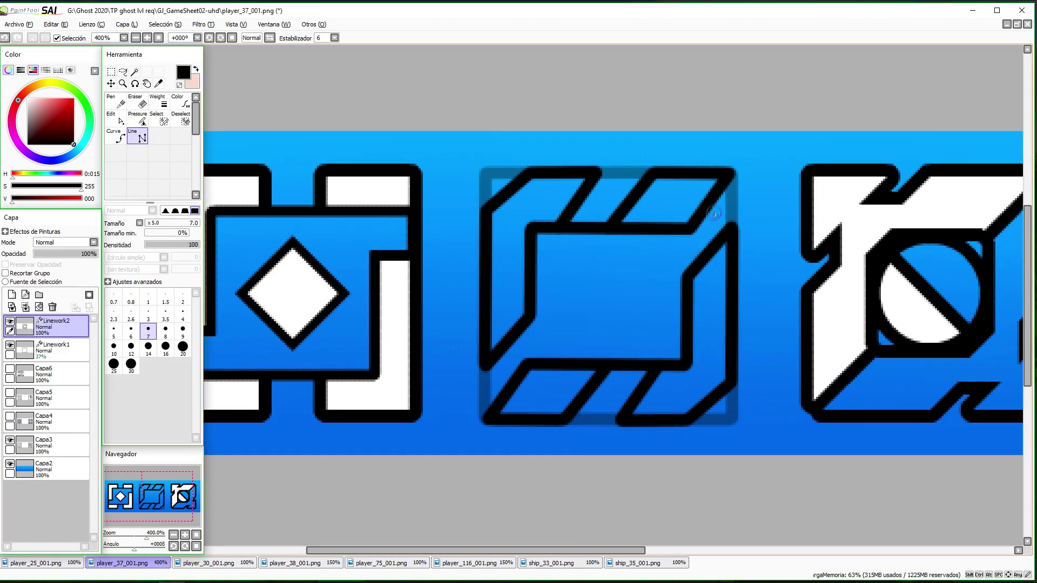
Close the open lower-left and upper-right frame edges with straight lines and draw a diagonal line across the inner square
left_click(484, 365)
double_click(485, 419)
left_click(530, 362)
double_click(693, 229)
scroll(584, 249, "down", 1)
scroll(609, 281, "up", 1)
left_click(634, 259)
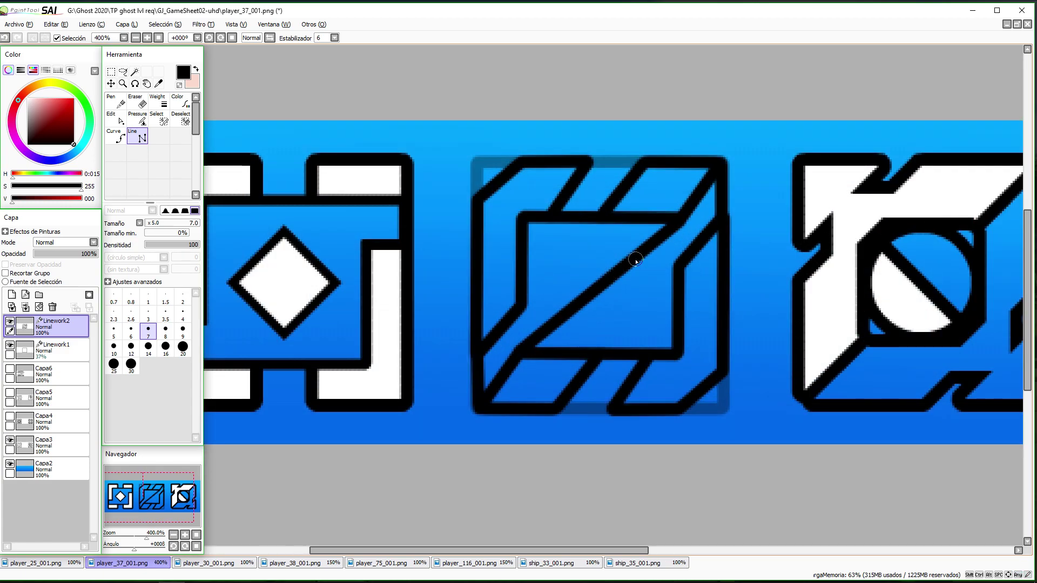
left_click(570, 258)
double_click(570, 312)
key("ctrl+z")
key("ctrl+z")
Draw a small diamond at the frame's centre on a new linework layer and adjust its corner points
key("ctrl+shift+n")
mouse_move(603, 238)
left_mouse_down()
mouse_move(559, 282)
mouse_move(632, 302)
mouse_move(601, 249)
left_mouse_up()
left_click(116, 118)
left_click_drag(643, 289, 584, 299)
Erase the frame layer's diagonal inside the diamond, and divide the diamond with a diagonal line on its own linework layer
left_click(59, 350)
left_click(136, 101)
left_click(60, 326)
left_click(138, 136)
left_click(584, 264)
double_click(623, 308)
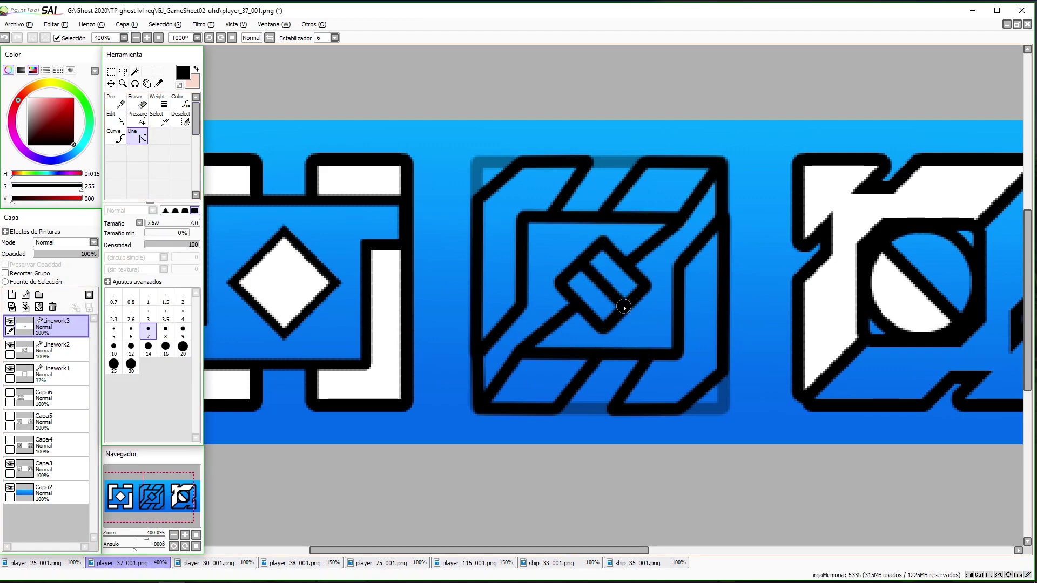
Merge the diamond linework into the frame linework layer and hide the semi-transparent guide square
scroll(591, 281, "down", 2)
scroll(631, 240, "up", 1)
left_click(25, 307)
key("w")
left_click(9, 345)
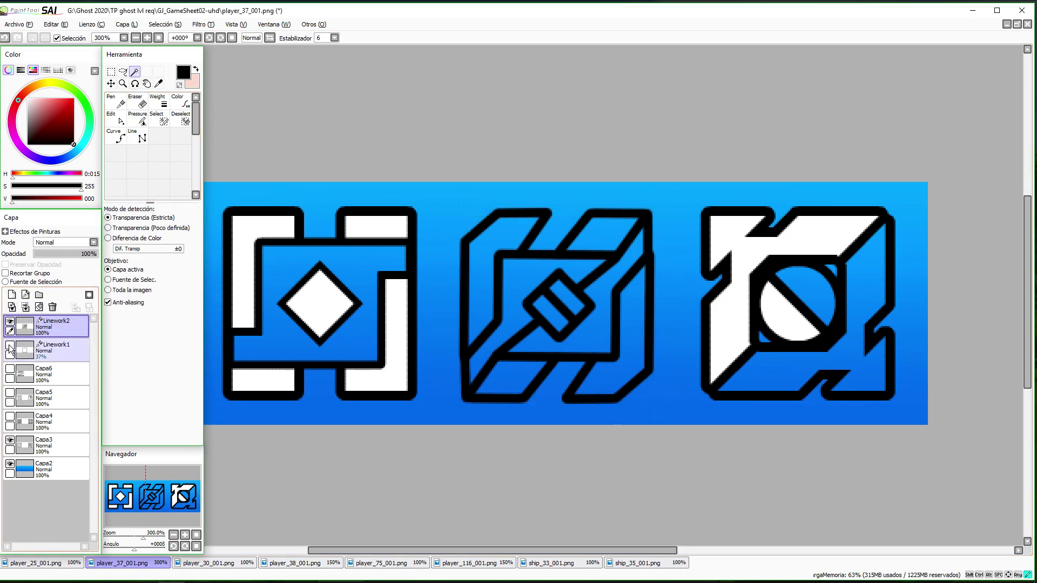
Select the inner upper-left area, part of the diamond and the lower frame pieces, and fill them white on a new layer
left_click(556, 324)
left_click(526, 282)
left_click(623, 346)
left_click(517, 379)
left_click(61, 350)
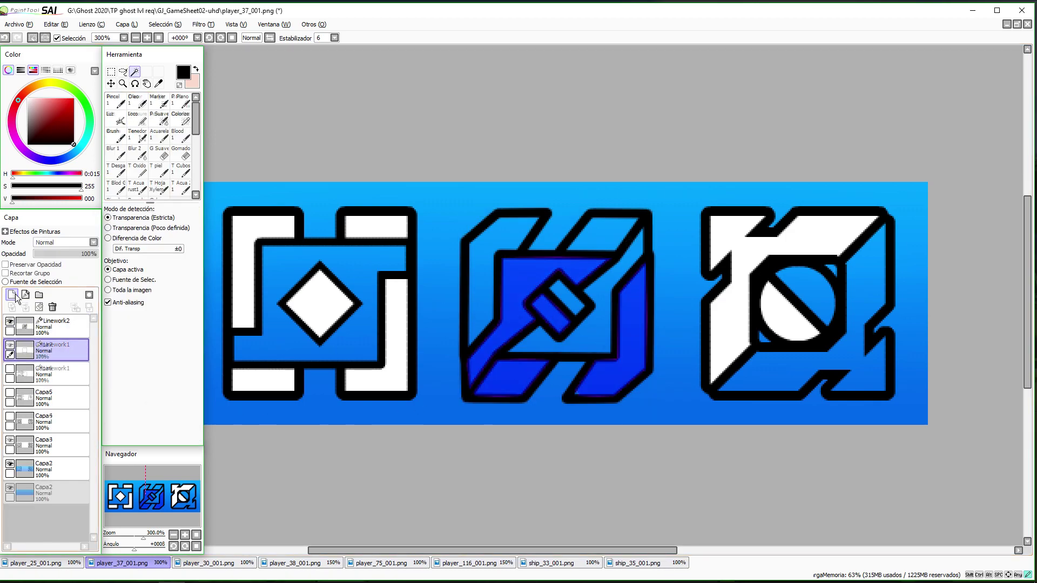
left_click(11, 294)
key("b")
left_click(579, 303)
key("ctrl+d")
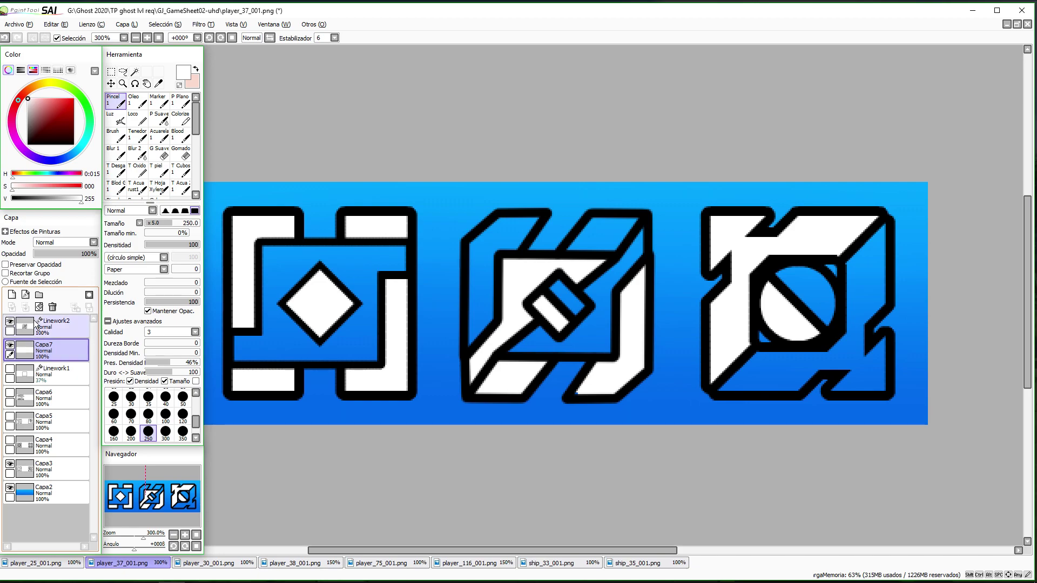
Draw black shading lines along the inner square's edges on a new linework layer and lower the layer's opacity to 42%
left_click(25, 294)
left_click(73, 144)
left_click_drag(503, 348, 612, 352)
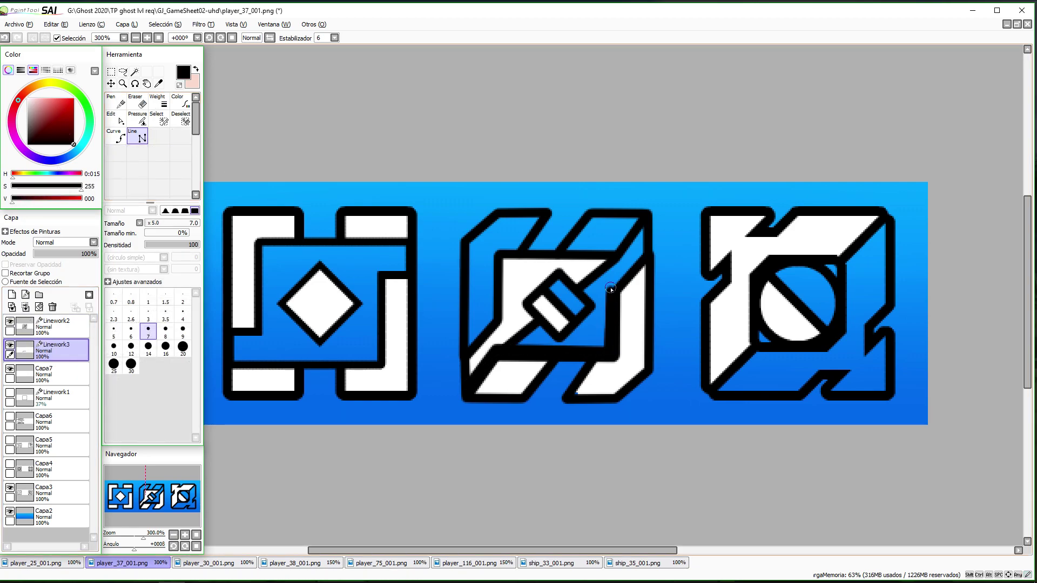
left_click(504, 318)
left_click(504, 257)
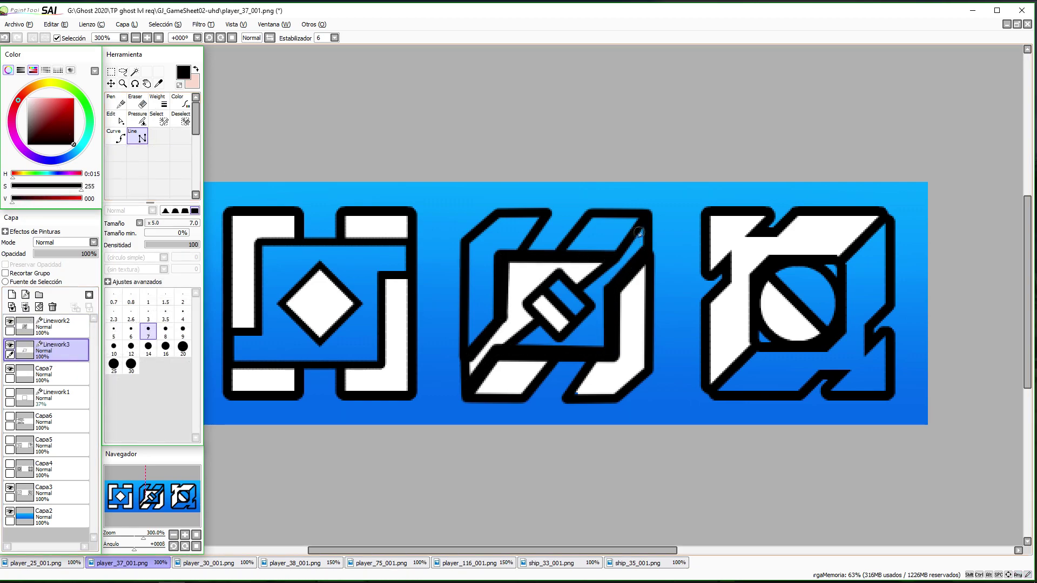
left_click(60, 254)
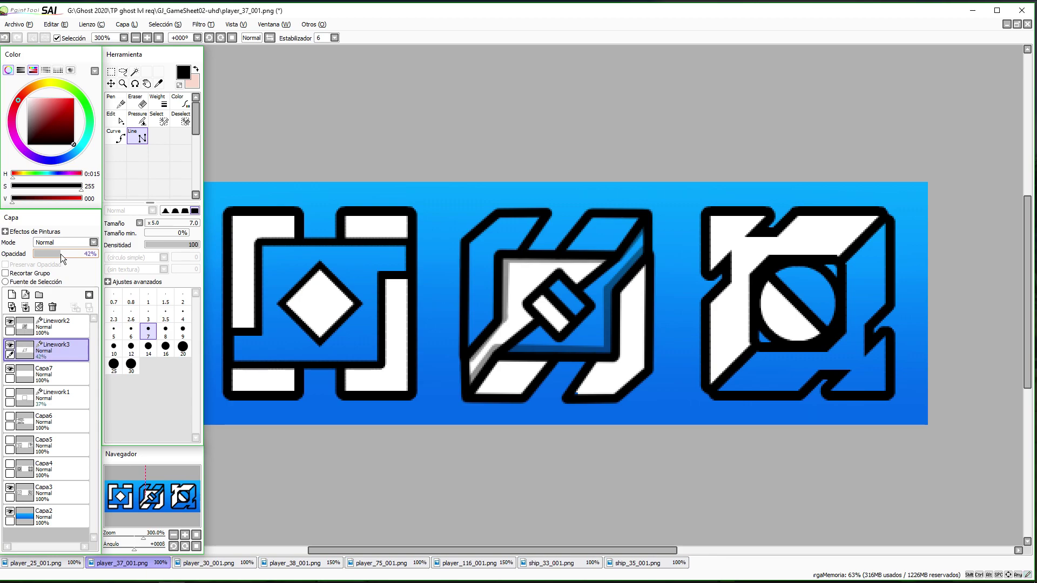
scroll(557, 424, "down", 1)
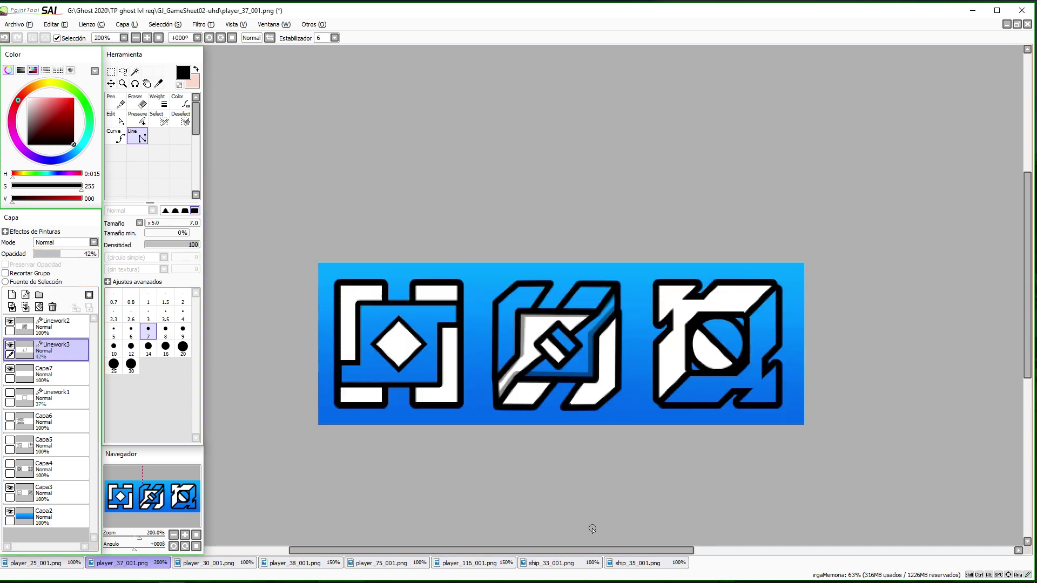
key("alt+Tab")
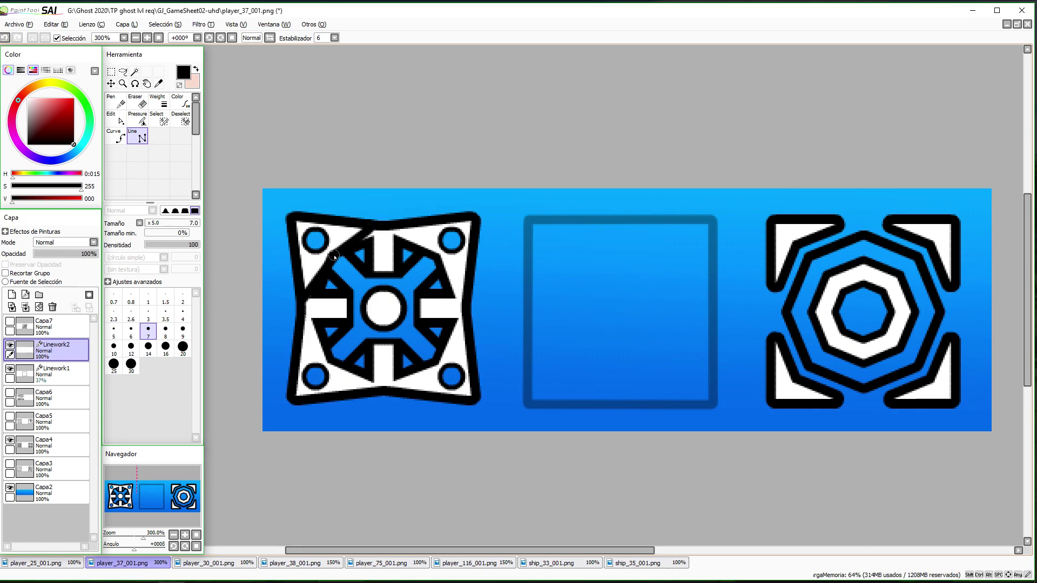
Adjust the inner point of the traced corner piece on the first icon and trace the small circle inside it on a new linework layer
left_click(116, 118)
left_click_drag(338, 263, 328, 253)
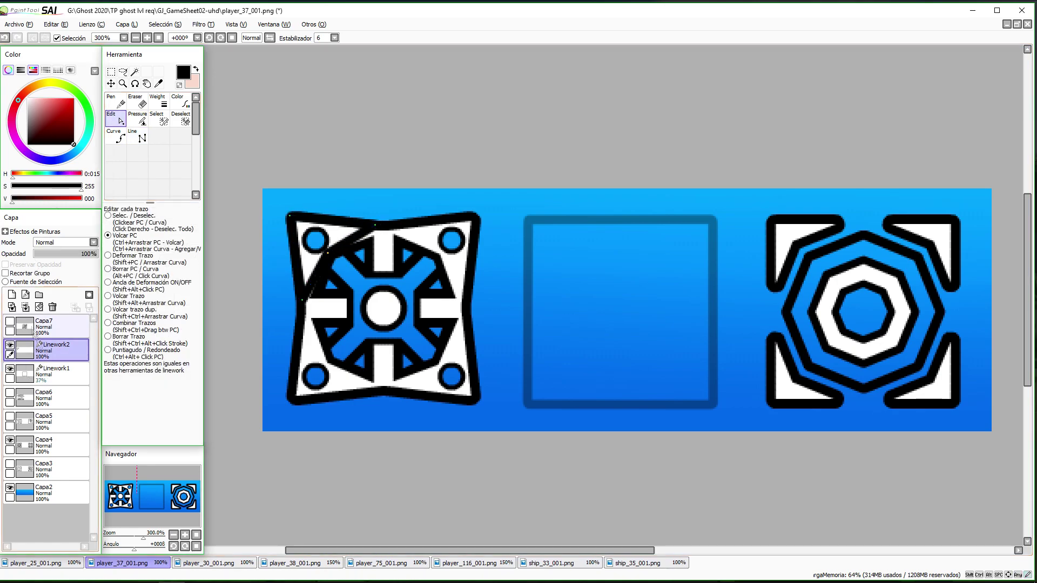
left_click(26, 295)
left_click(116, 135)
left_click(148, 331)
scroll(317, 230, "up", 2)
left_click(182, 314)
left_click(289, 251)
left_click(312, 227)
left_click(335, 252)
left_click(312, 275)
scroll(450, 286, "down", 2)
Merge the circle into the corner-piece linework and move it to the guide square's upper-left corner
left_click(25, 306)
left_click(111, 83)
left_click_drag(389, 270, 627, 273)
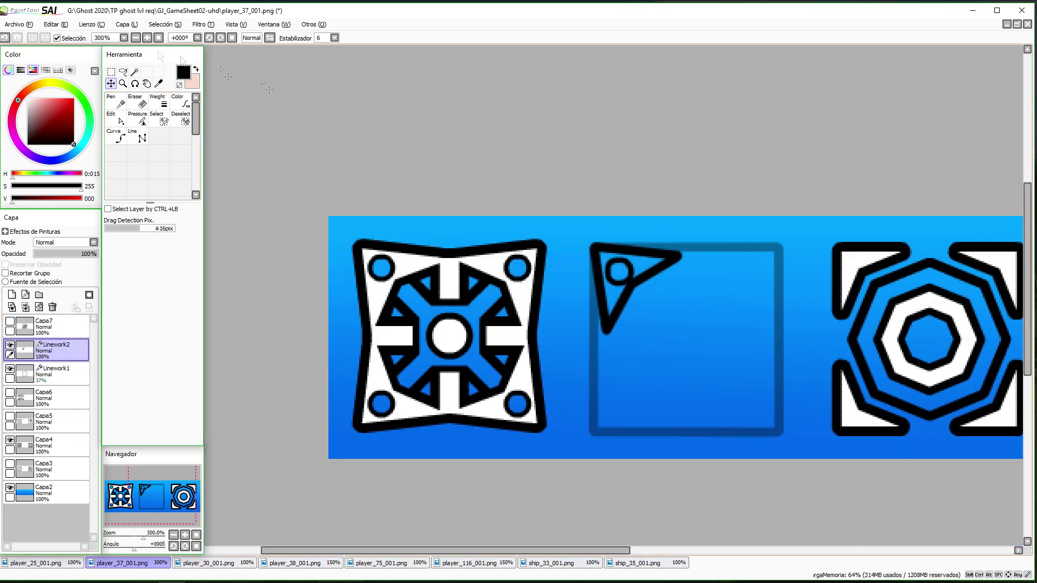
Duplicate the corner piece, flip the copy horizontally, move it to the guide square's upper-right corner and merge it with the original
left_click(126, 25)
left_click(154, 73)
scroll(379, 175, "down", 1)
left_click(125, 24)
left_click(152, 217)
left_click_drag(582, 338, 651, 338)
left_click(25, 307)
Flip a copy of the two upper corner pieces vertically into the guide square's lower half and merge it with the original
left_click(124, 22)
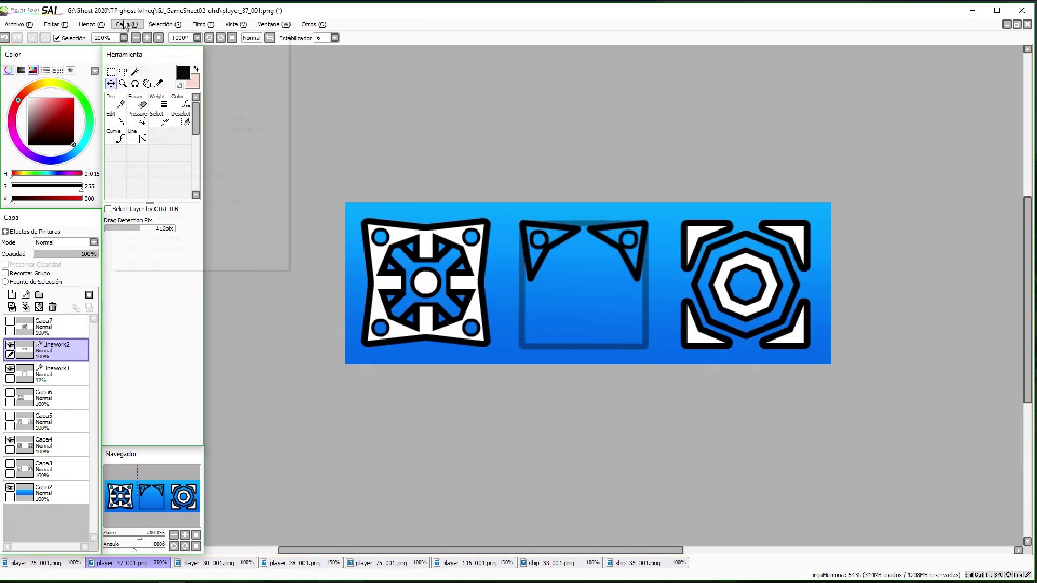
left_click(232, 225)
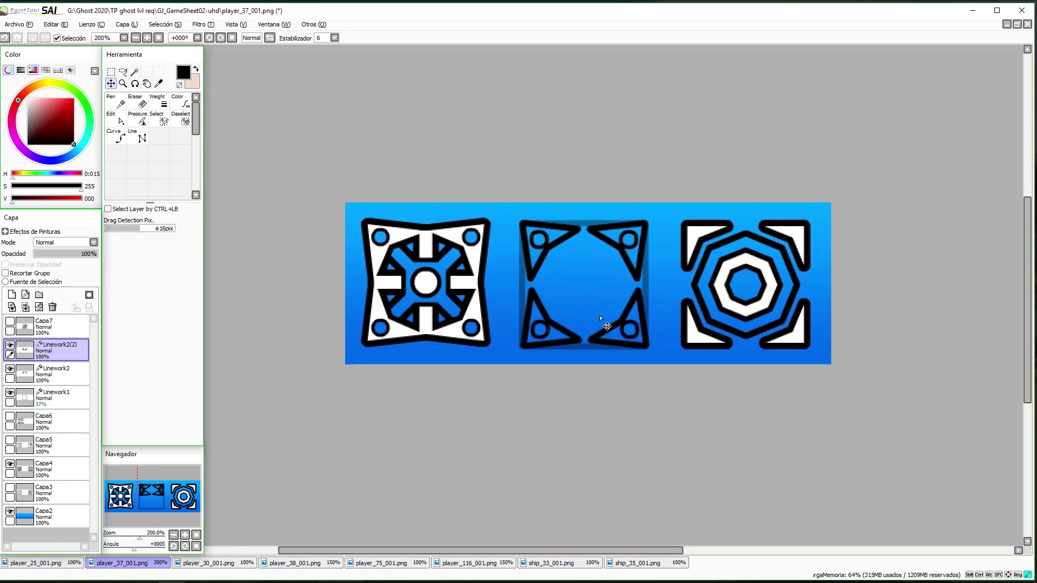
left_click(26, 308)
Trace the third icon's innermost octagon with size 6 lines on a linework layer and move it to the guide square's centre
left_click(141, 138)
scroll(752, 249, "up", 3)
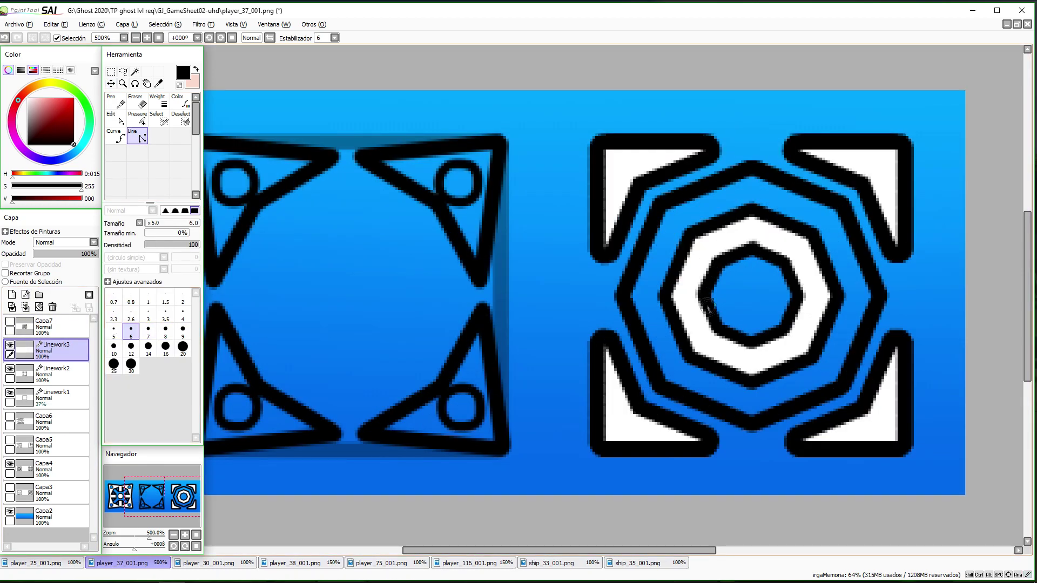
left_click(785, 264)
double_click(752, 248)
scroll(817, 345, "down", 3)
left_click(111, 83)
left_click_drag(792, 326, 631, 323)
Trace the outer edge of the third icon's white ring on a new linework layer and move it around the centre octagon
left_click(25, 295)
left_click(137, 136)
scroll(809, 325, "up", 2)
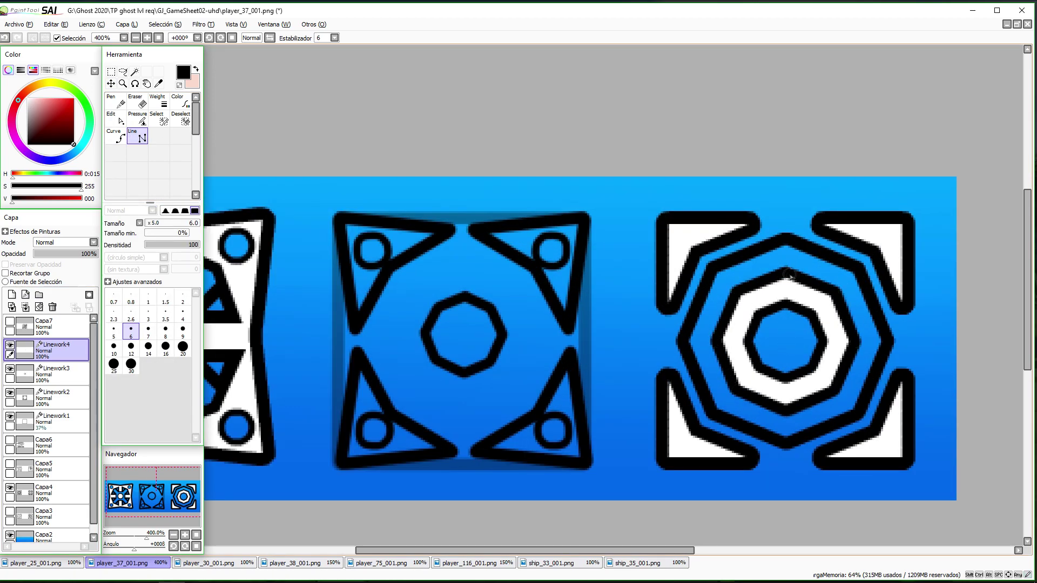
scroll(894, 361, "down", 2)
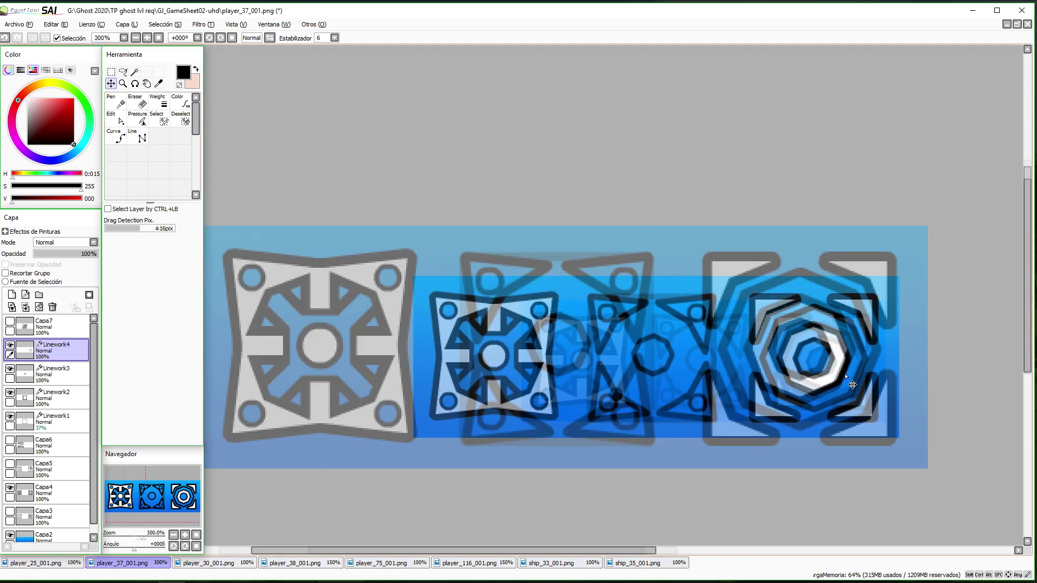
left_click_drag(897, 407, 736, 405)
scroll(735, 406, "up", 1)
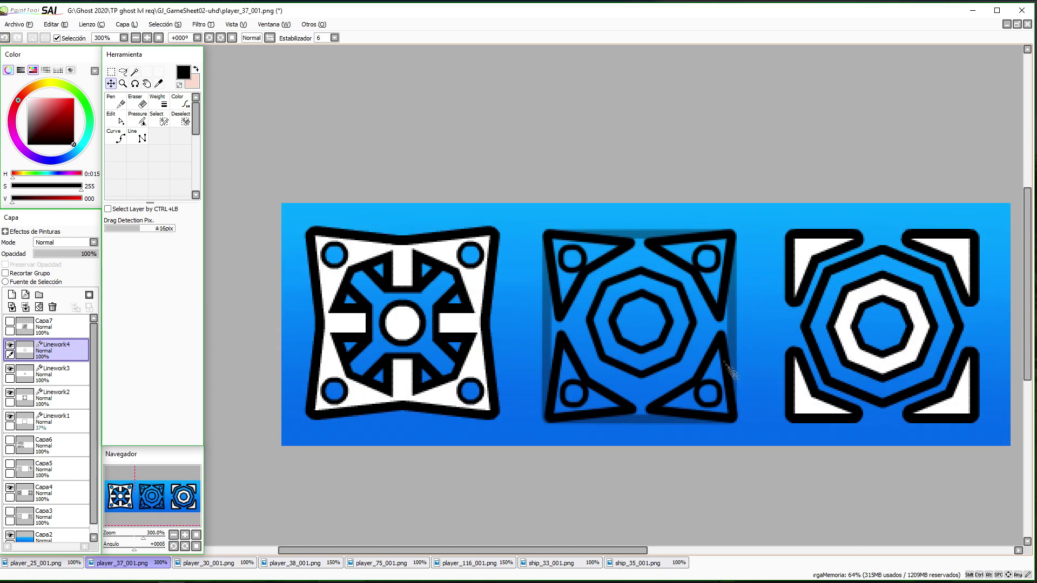
Erase the four diagonal sides of the larger octagon, leaving open chevrons around the centre
scroll(726, 361, "up", 1)
left_click(140, 102)
left_click(662, 259)
left_click(656, 359)
left_click(561, 356)
left_click(565, 259)
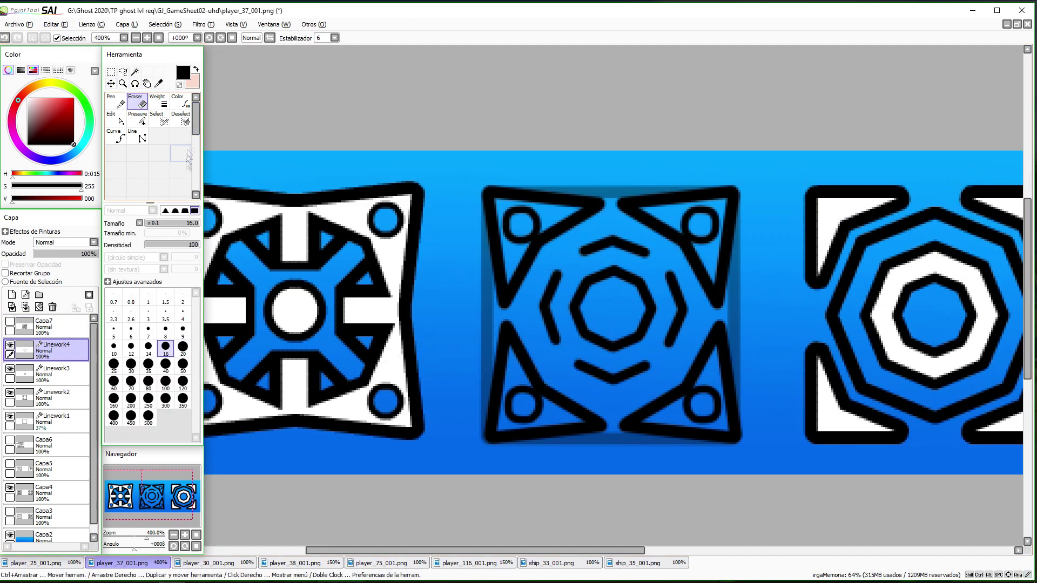
Draw straight lines joining the chevrons' open ends to the four corner pieces
left_click(137, 138)
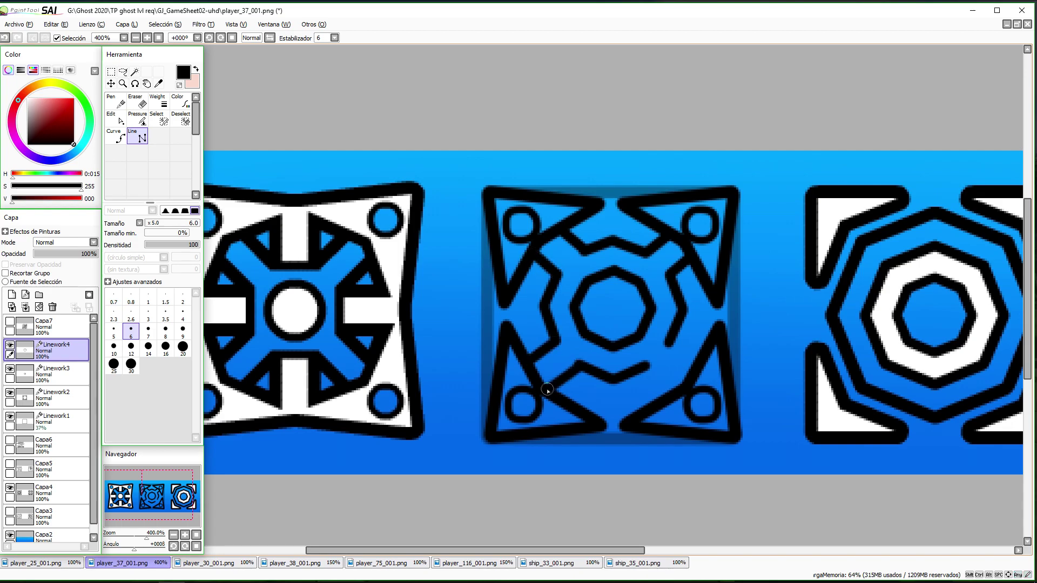
left_click_drag(693, 367, 690, 396)
left_click(116, 119)
Draw a pair of short horizontal bars at the left chevron on a new linework layer and adjust an end point
left_click(25, 295)
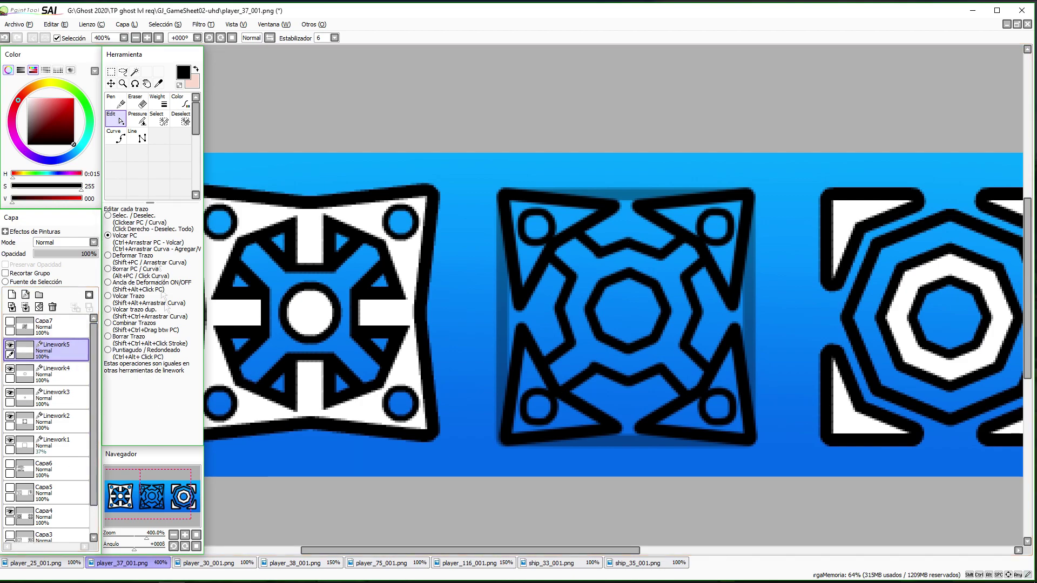
left_click(137, 137)
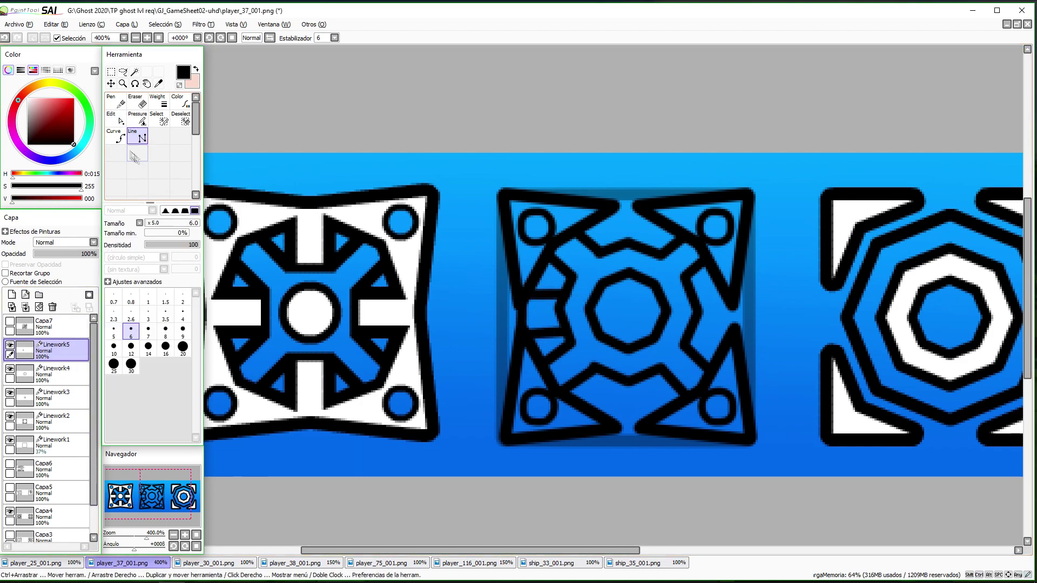
key("ctrl")
left_click_drag(524, 338, 524, 333)
Duplicate the left pair of bars, flip the copy horizontally and place it at the right chevron
left_click(126, 24)
left_click(131, 68)
left_click(127, 25)
left_click(180, 216)
scroll(562, 425, "down", 1)
key("ctrl")
key("ctrl+t")
key("Return")
key("ctrl+z")
key("ctrl+z")
key("ctrl+z")
Duplicate the side bars' linework and transform the copy into a vertical pair of bars at the upper chevron
left_click(63, 348)
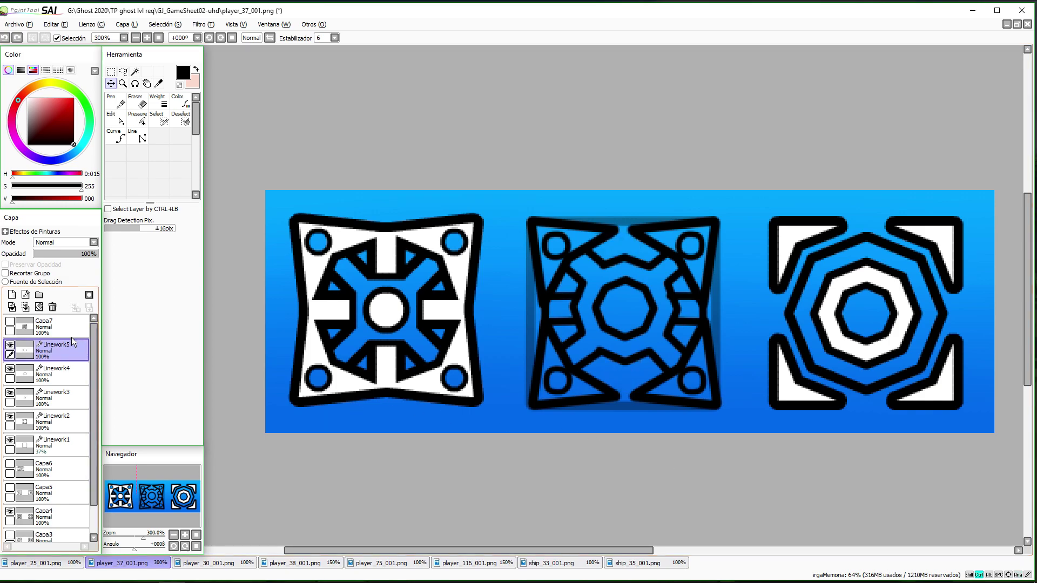
left_click(126, 24)
left_click(131, 68)
key("ctrl+t")
left_click_drag(696, 313, 635, 256)
key("Return")
Duplicate the upper pair of bars, flip the copy vertically and nudge it down to the lower chevron
left_click(126, 24)
left_click(135, 68)
left_click(126, 24)
left_click(168, 228)
key("ctrl+Down")
key("ctrl+Down")
key("ctrl+Down")
key("ctrl+Down")
key("ctrl+Down")
key("ctrl+Down")
key("ctrl+Down")
key("ctrl+Down")
key("ctrl+Down")
key("ctrl+Down")
key("ctrl+Down")
key("ctrl+Down")
key("ctrl+Down")
key("ctrl+Down")
key("ctrl+Down")
key("ctrl+Down")
key("ctrl+Down")
key("ctrl+Down")
key("ctrl+Down")
key("ctrl+Down")
key("ctrl+Up")
key("ctrl+Up")
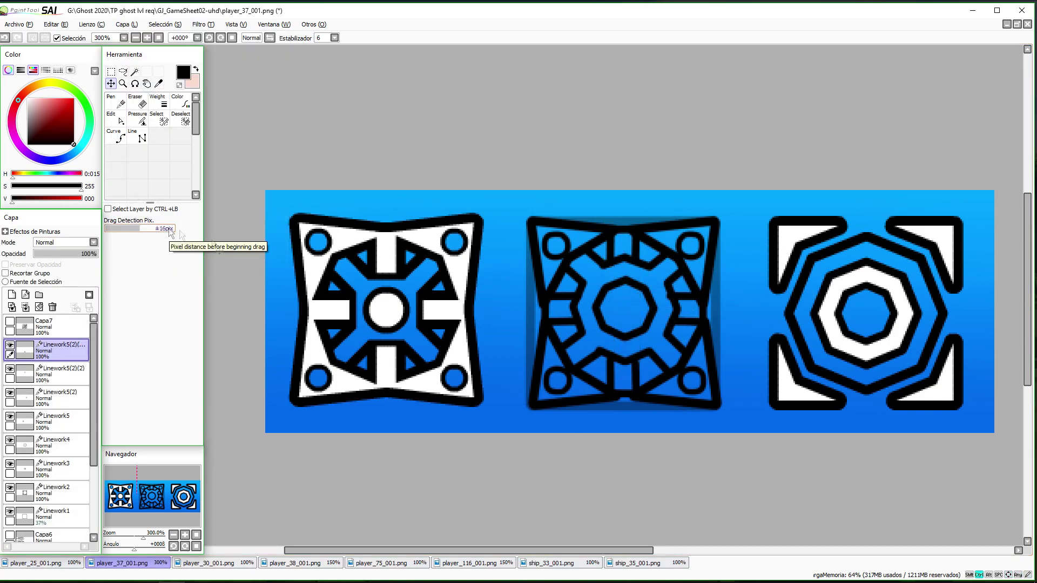
Merge all the bar and octagon linework layers down into the corner-piece linework layer
left_click(25, 307)
double_click(26, 306)
left_click(25, 307)
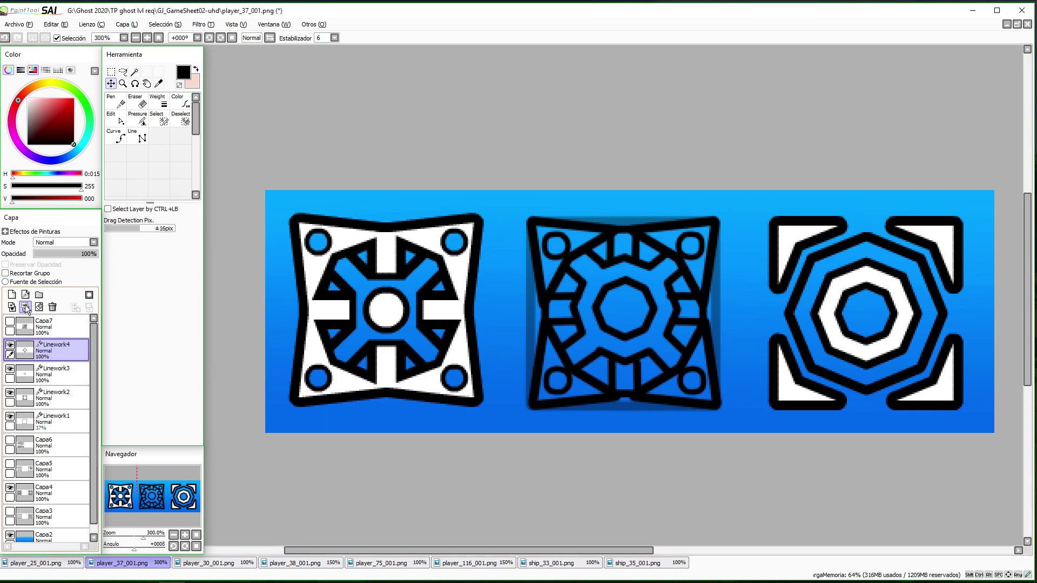
double_click(26, 306)
Select the corner-piece areas and the gear-shaped ring of the middle icon's linework with the Magic Wand
left_click(135, 72)
left_click(583, 238)
left_click(549, 268)
left_click(697, 269)
left_click(665, 238)
left_click(670, 390)
left_click(699, 359)
left_click(576, 390)
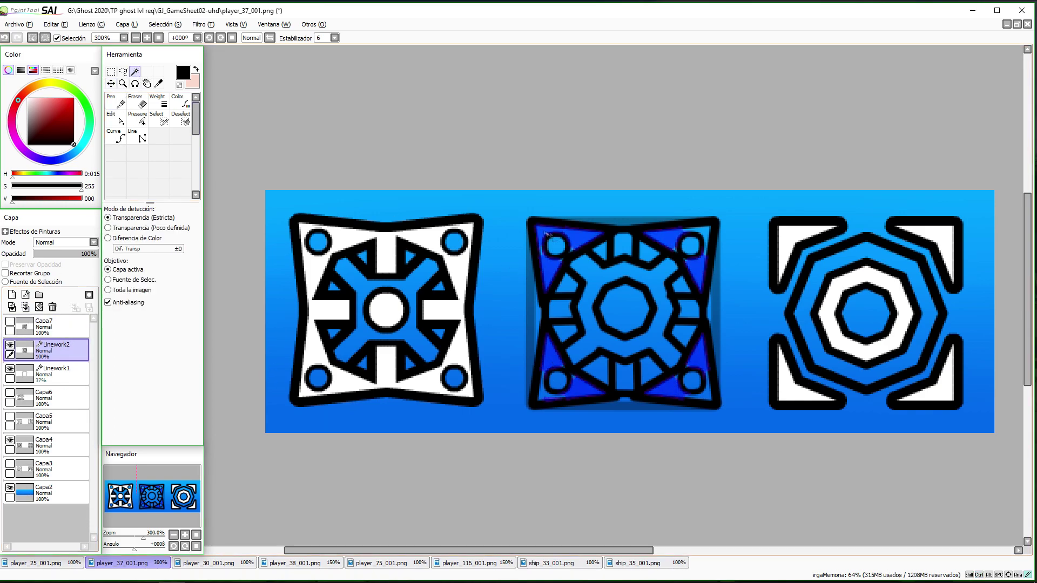
left_click(597, 334)
Paint the selected areas white on a new layer above the square guide layer, and clear the selection
left_click(59, 375)
left_click(11, 295)
left_click(28, 98)
left_click(116, 101)
left_click_drag(616, 227, 622, 313)
key("ctrl+d")
Touch up the unfilled gaps in the middle icon's white fill with a size 6 brush
scroll(148, 431, "up", 2)
scroll(562, 373, "up", 3)
key("bracketleft")
left_click_drag(804, 388, 825, 364)
scroll(843, 404, "down", 1)
scroll(830, 147, "up", 2)
left_click(881, 300)
left_click(808, 322)
left_click(523, 305)
scroll(488, 266, "down", 3)
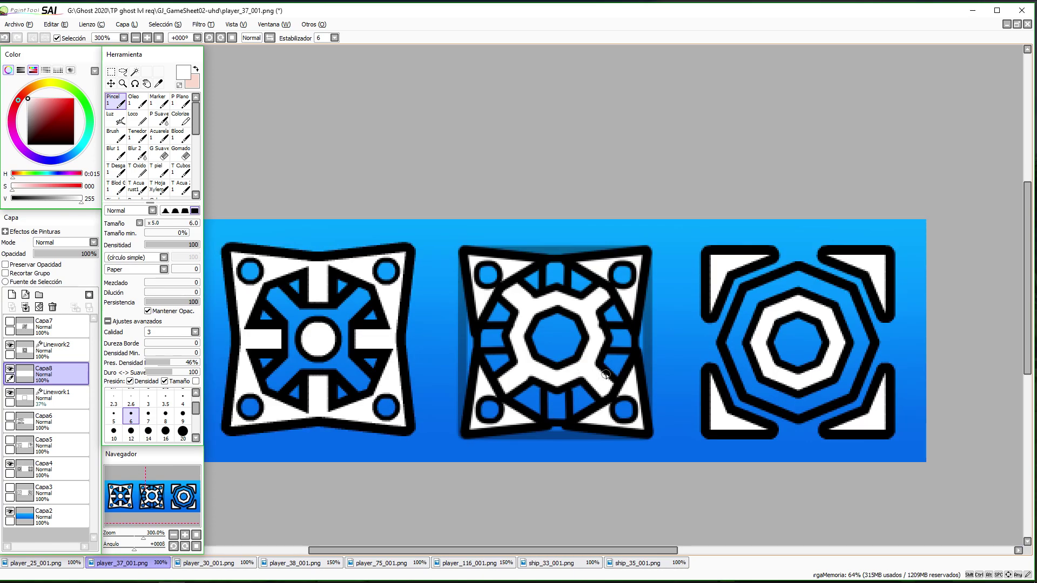
left_click_drag(143, 538, 139, 539)
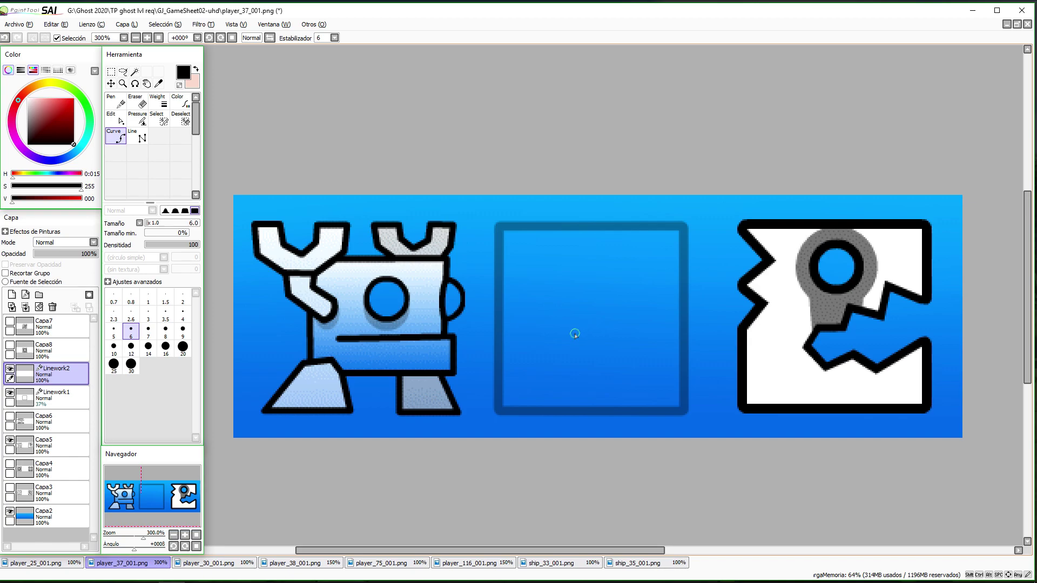
Draw the creature's zigzag mouth and lower jaw in the empty middle square with size 5 straight lines
left_click(594, 310)
key("ctrl+z")
left_click(137, 136)
left_click(569, 336)
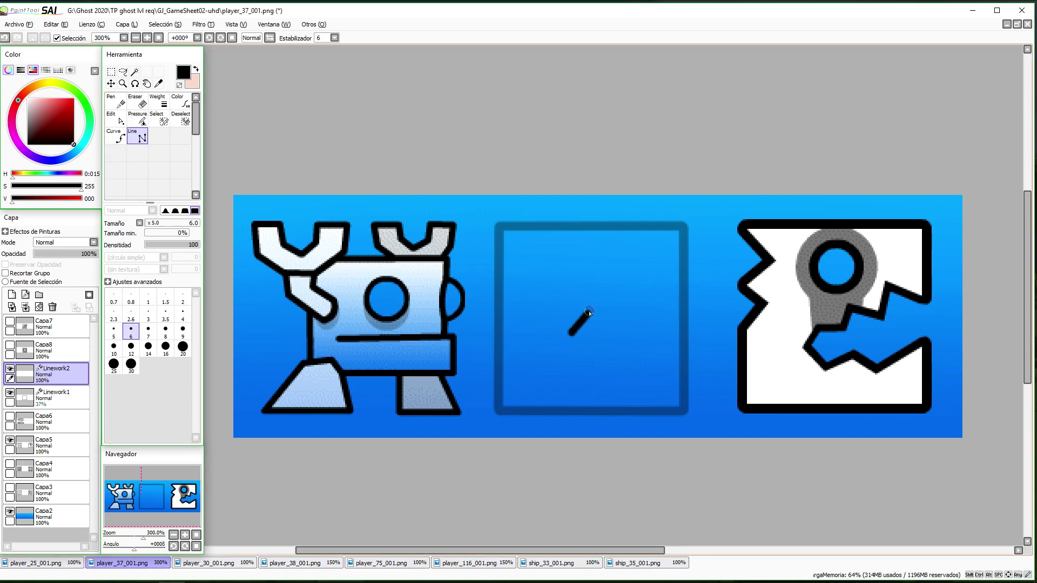
key("ctrl+z")
left_click(116, 331)
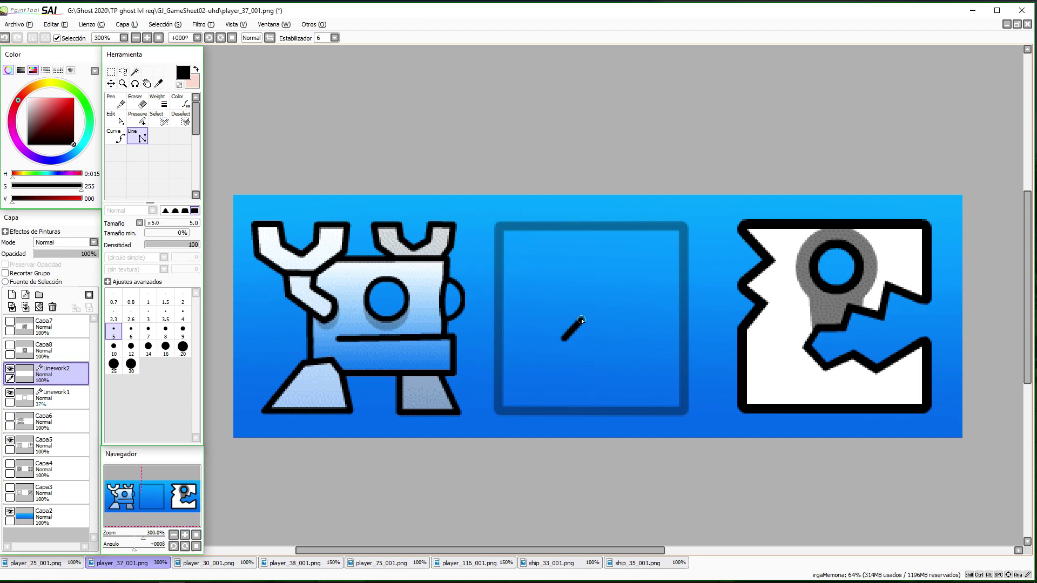
left_click(683, 361)
double_click(527, 361)
left_click_drag(527, 360, 526, 374)
left_click(674, 323)
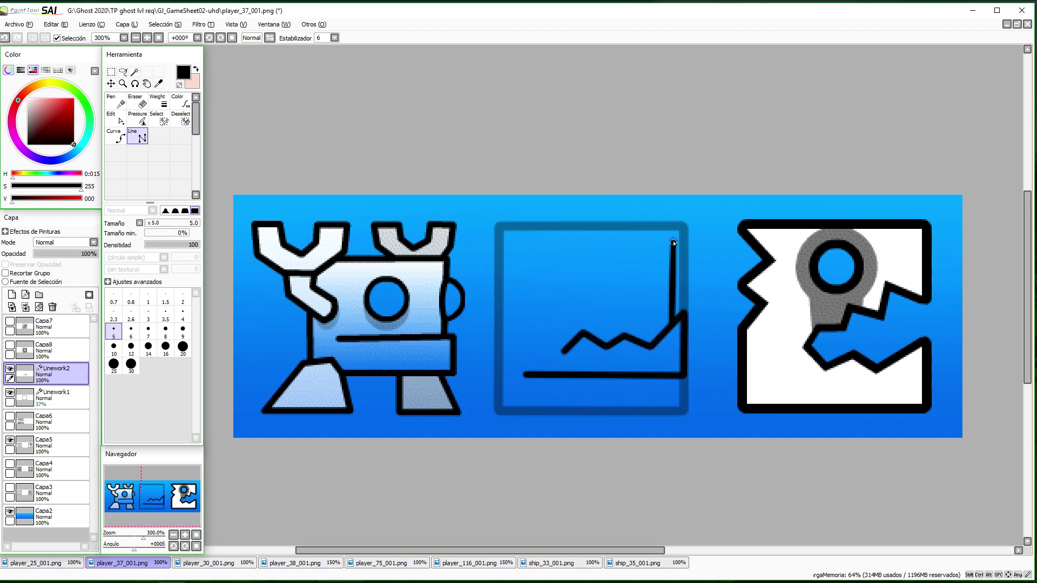
key("ctrl+z")
Adjust the thickness of the jaw and mouth lines with the Weight tool
left_click(158, 101)
left_click(605, 375)
left_click(606, 345)
Outline the head above the mouth with size 6 straight lines, giving its back edge jagged notches
left_click(138, 136)
left_click(130, 332)
left_click(666, 334)
left_click(666, 245)
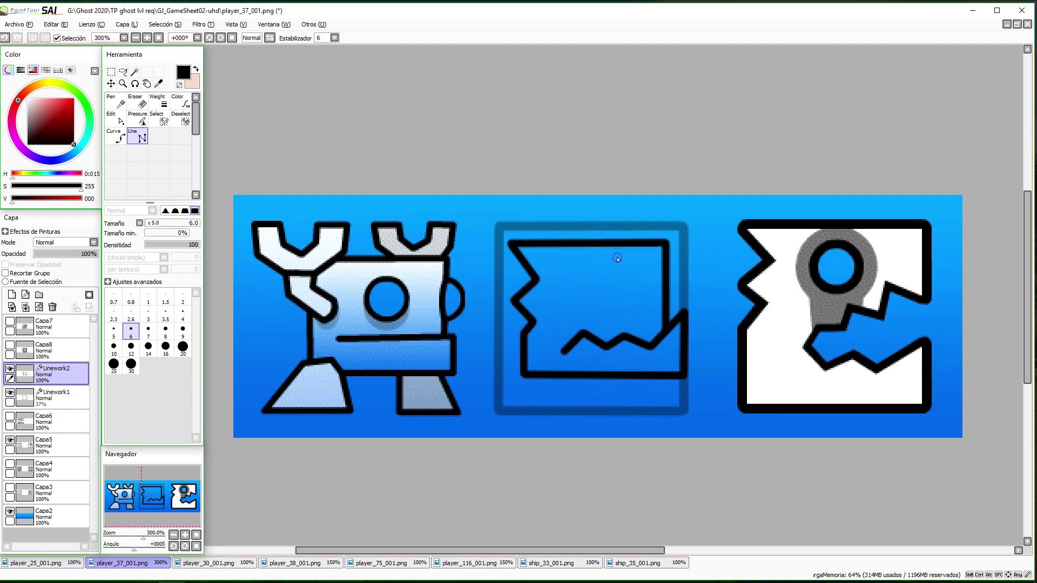
Trace the left robot's round eye on a new linework layer and move the circle into the middle icon's head
left_click(25, 295)
left_click(116, 138)
scroll(406, 292, "up", 1)
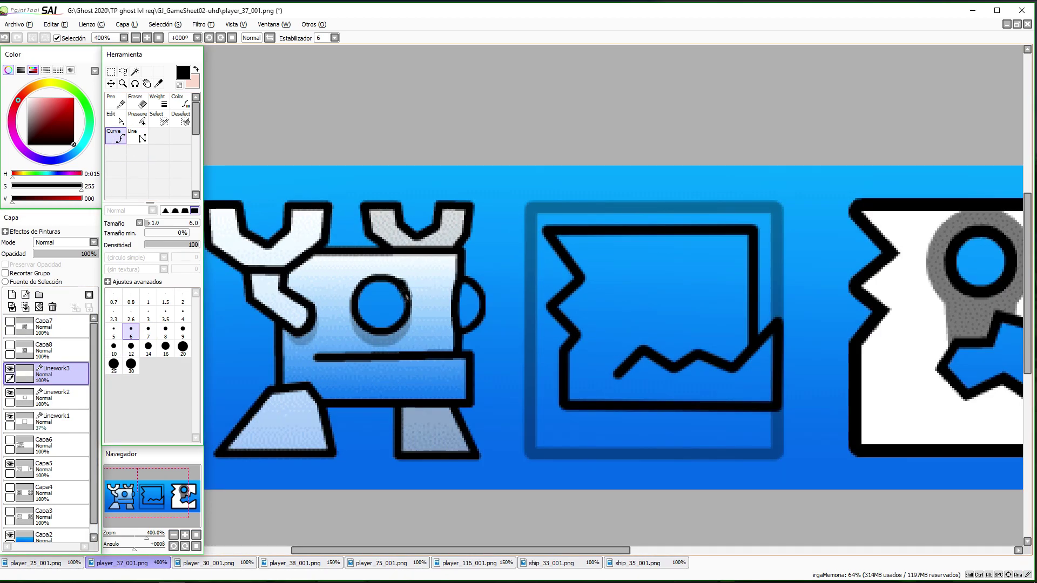
double_click(381, 277)
left_click(111, 83)
left_click_drag(381, 307, 676, 294)
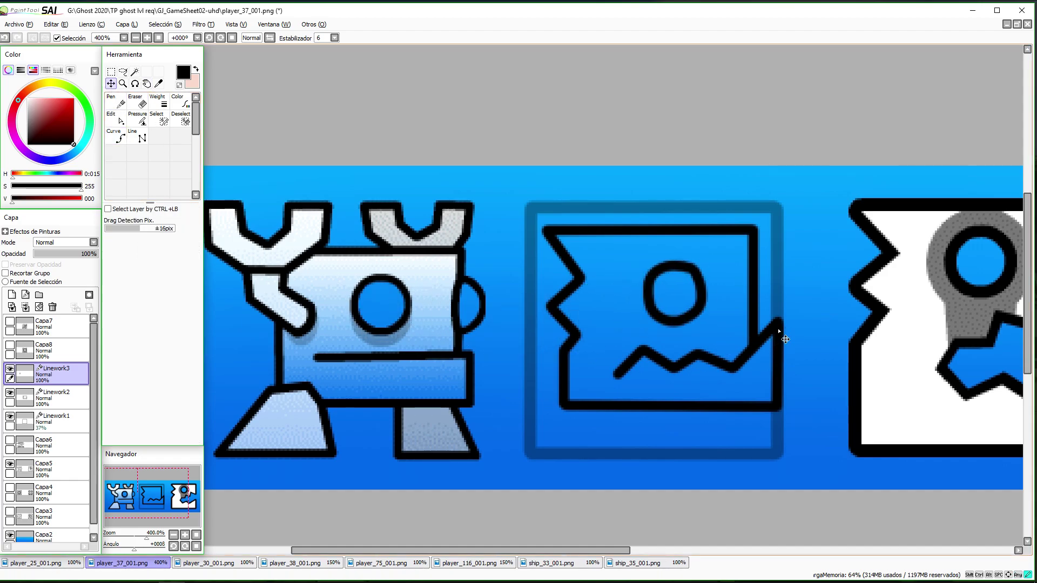
Refine the eye circle's shape by moving its points, and nudge it two steps right and one step up
scroll(707, 307, "up", 1)
left_click(116, 119)
left_click_drag(689, 260, 700, 282)
scroll(677, 327, "down", 2)
scroll(693, 315, "up", 2)
scroll(610, 292, "down", 1)
key("ctrl+Right")
key("ctrl+Right")
key("ctrl+Up")
Draw a curved half-round bump on the head's right edge, just above the mouth's corner
left_click(116, 136)
left_click(688, 255)
left_click(705, 274)
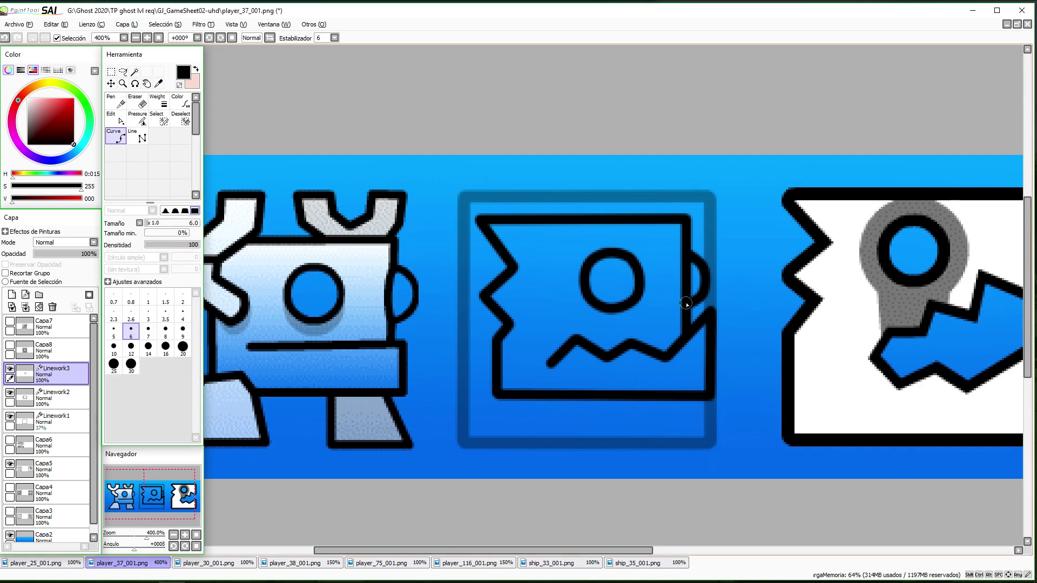
Erase the head outline overlapping the round bump with a size 14 eraser, and merge the eye linework into the head layer
left_click(60, 397)
key("e")
left_click(149, 348)
left_click_drag(689, 274, 687, 288)
scroll(619, 301, "down", 3)
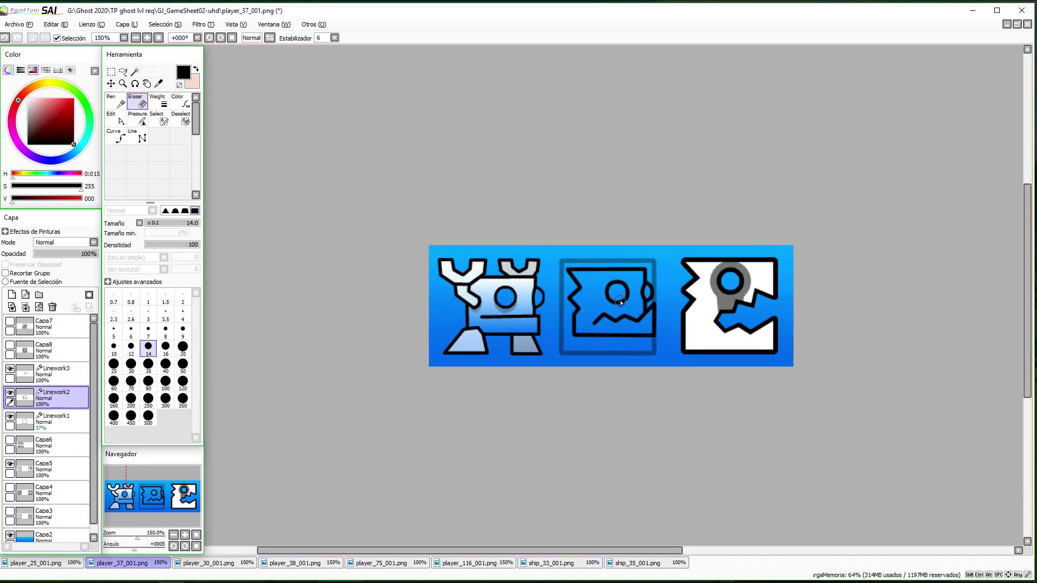
scroll(610, 355, "up", 1)
left_click(25, 308)
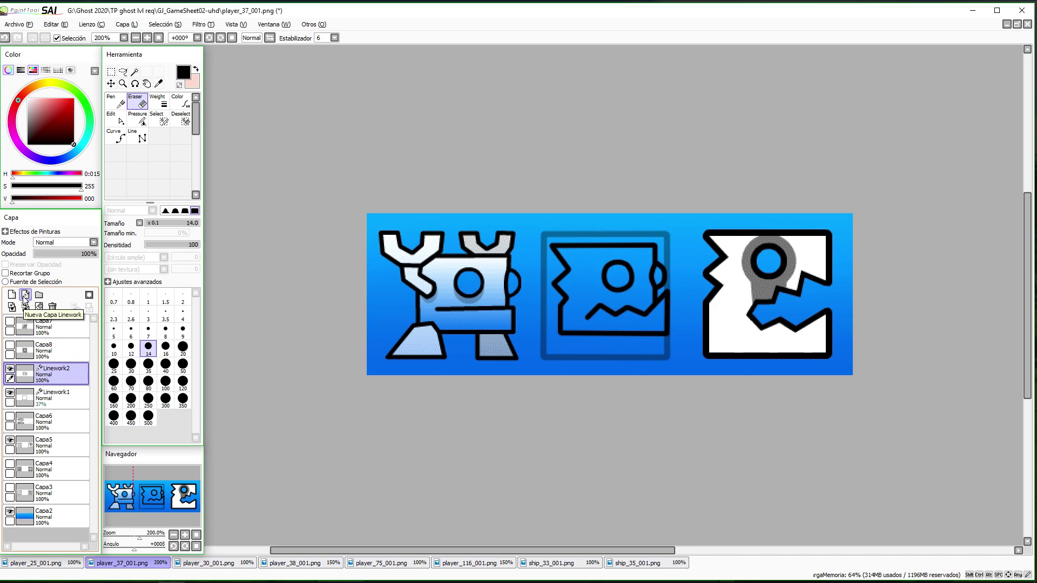
Draw a notched left foot below the body with straight lines on a new linework layer
left_click(25, 295)
key("l")
scroll(565, 324, "up", 1)
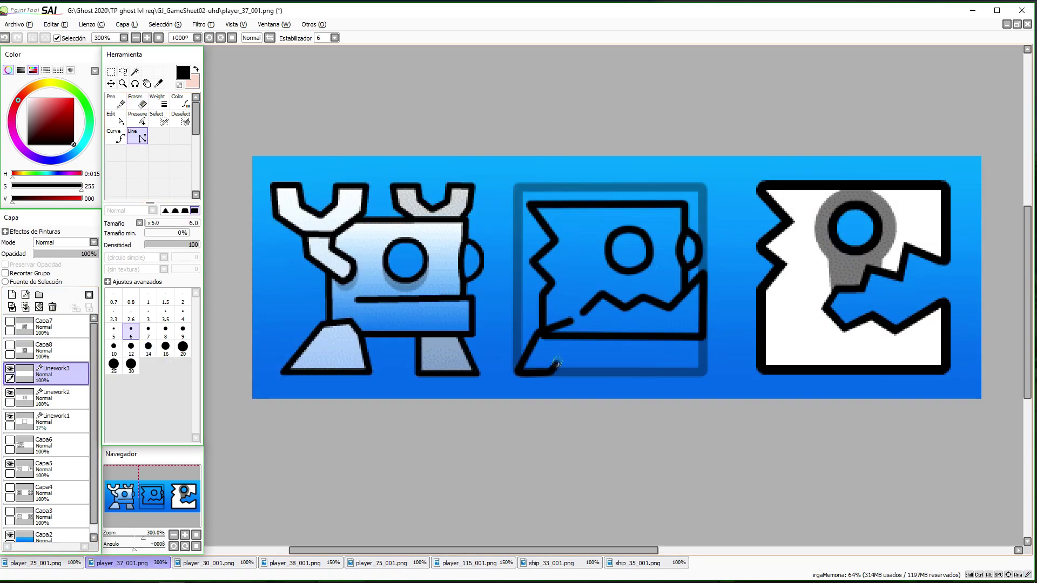
Duplicate the left foot's linework, flip the copy horizontally and transform it into a narrower foot under the body's right end
left_click(127, 25)
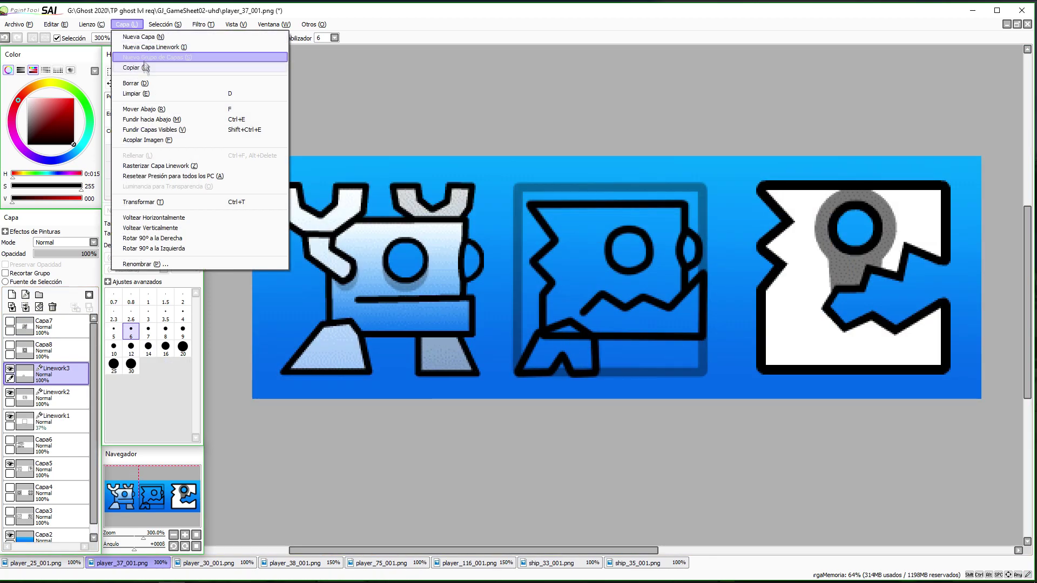
left_click(142, 66)
left_click(127, 24)
left_click(205, 212)
key("ctrl+Right")
key("ctrl+t")
mouse_move(619, 347)
left_mouse_down()
mouse_move(642, 351)
mouse_move(657, 326)
mouse_move(677, 326)
left_mouse_up()
key("Return")
Erase the body outline inside the left foot and merge both foot layers into the body linework
key("e")
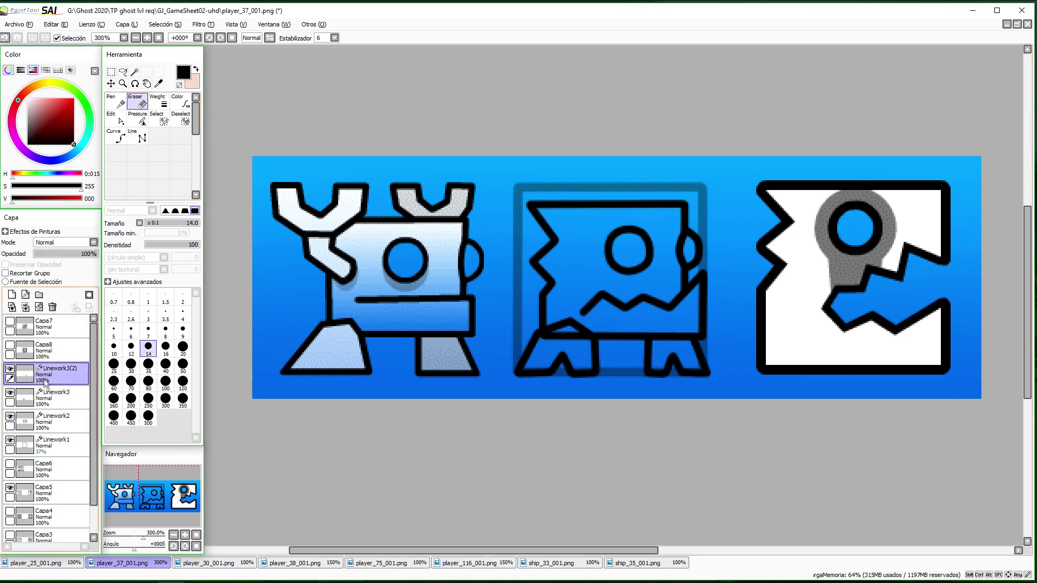
left_click(56, 421)
left_click_drag(563, 337, 547, 341)
left_click(56, 374)
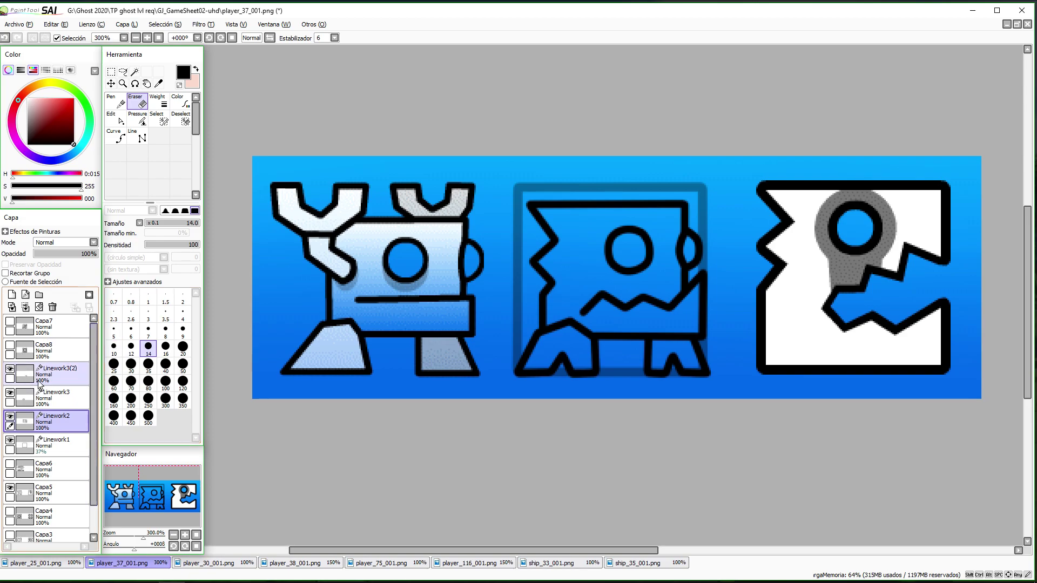
left_click(25, 306)
left_click(25, 307)
Draw pointed claws above the head and a bent arm on its left side on a new linework layer
left_click(26, 295)
left_click(115, 135)
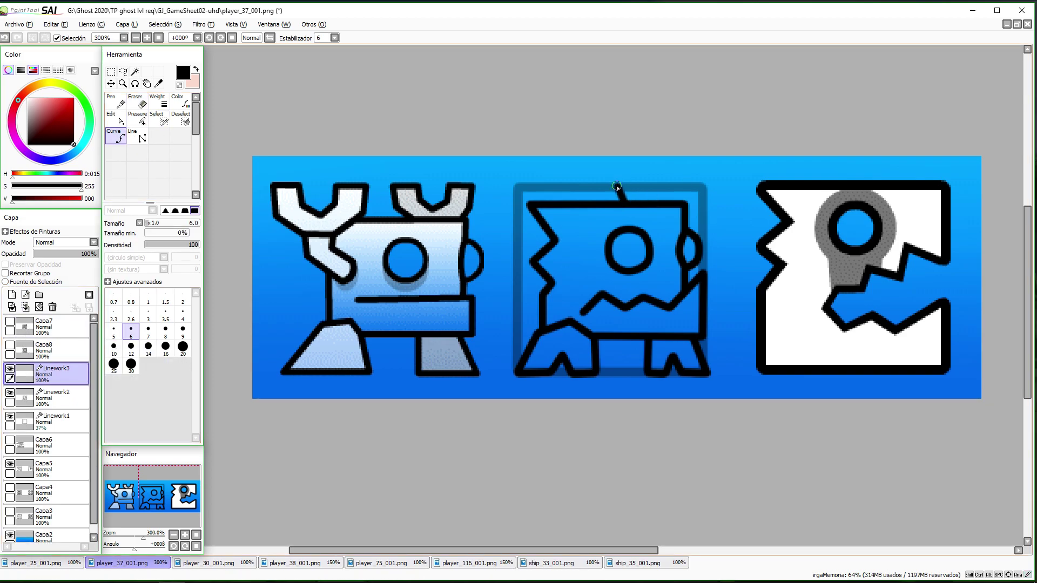
left_click(137, 138)
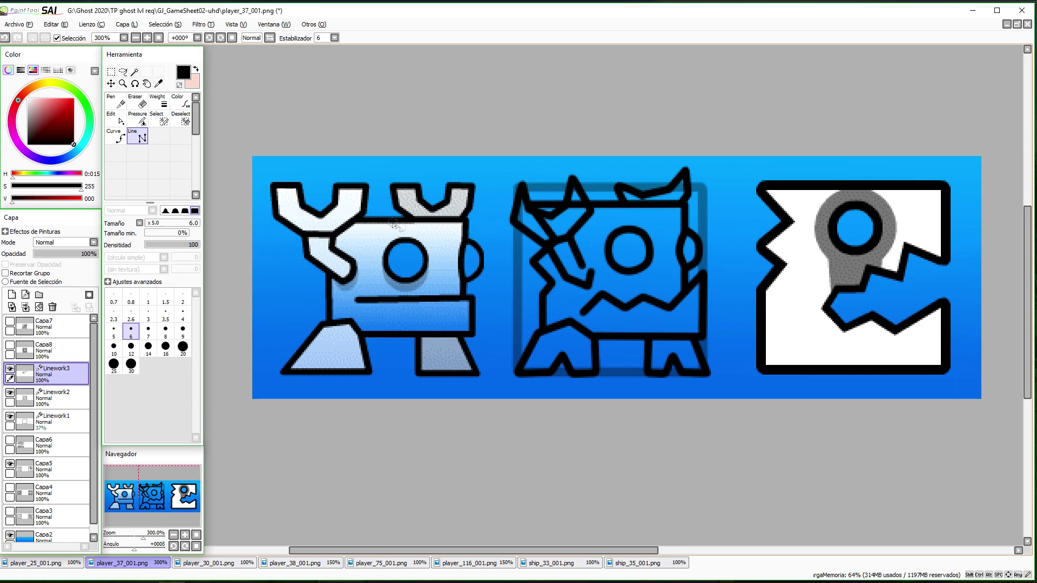
scroll(561, 251, "up", 1)
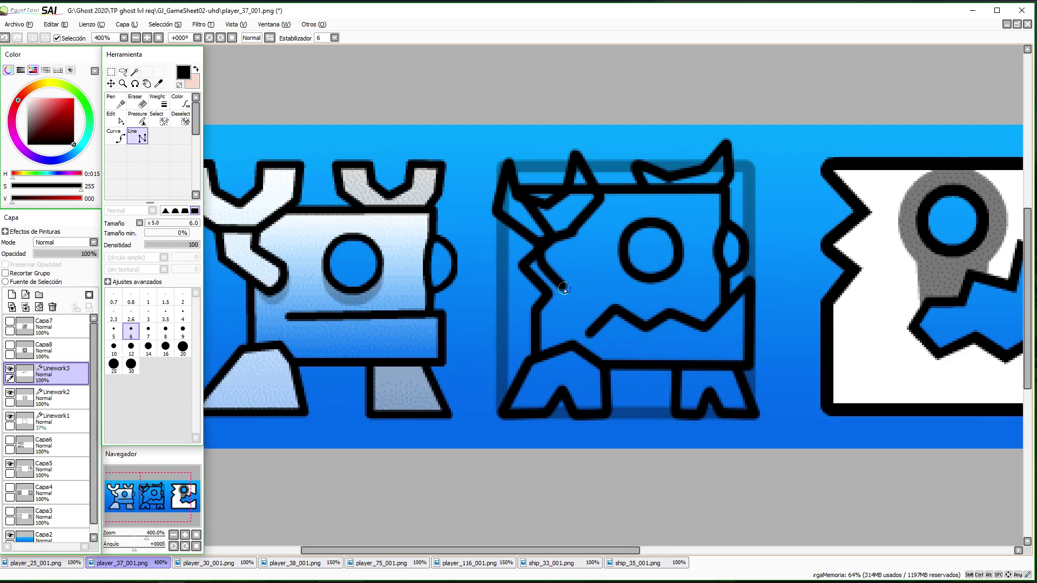
Erase the head outline where it crosses the left claw and arm with the size 14 eraser
scroll(570, 257, "down", 2)
left_click(54, 397)
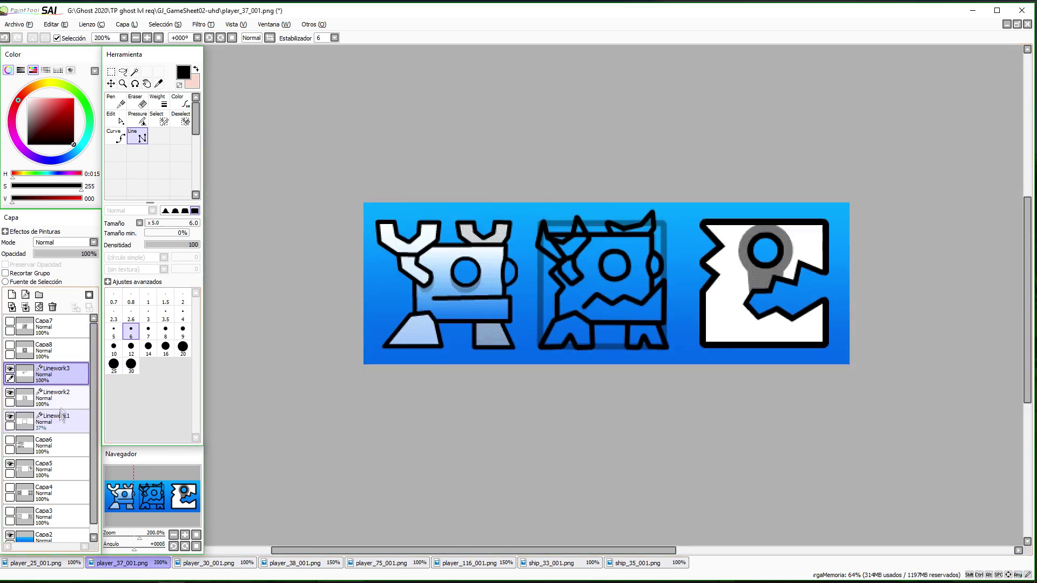
left_click(137, 101)
scroll(573, 256, "up", 2)
scroll(574, 273, "down", 1)
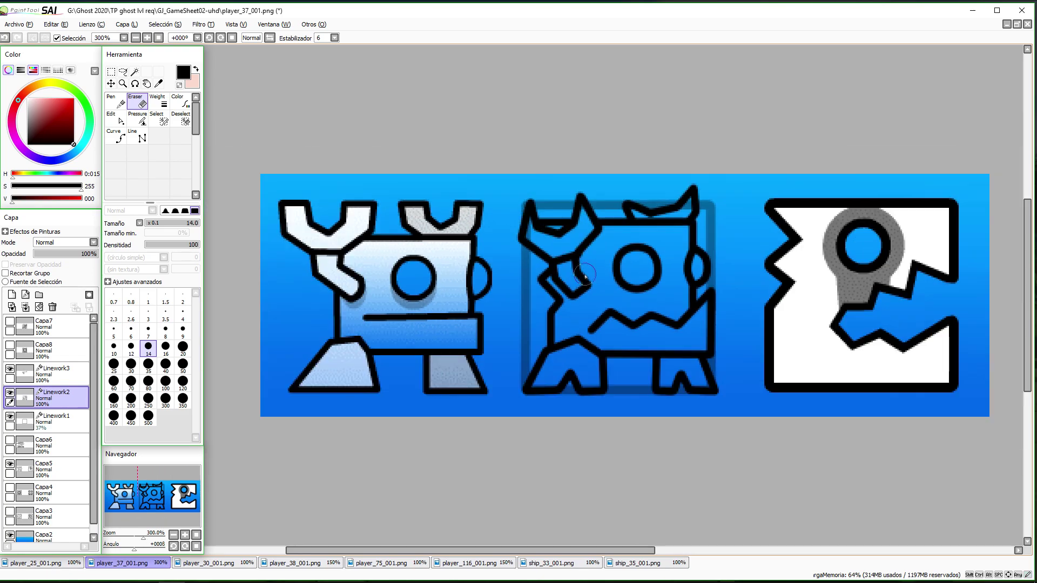
Draw a curved shadow line along the head's right edge beside the bump on a separate linework layer
left_click(54, 372)
left_click(116, 138)
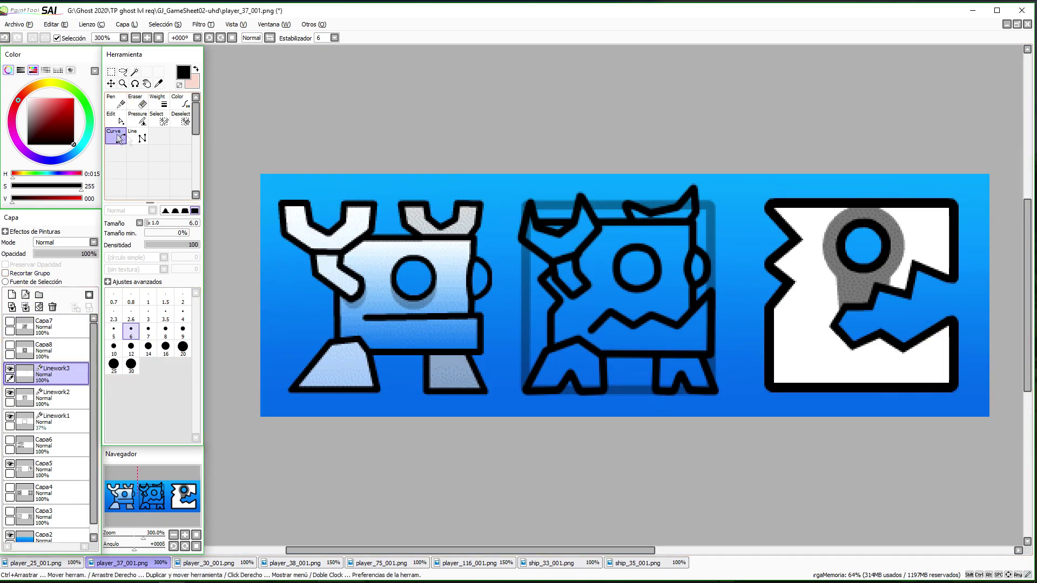
scroll(727, 244, "up", 1)
scroll(725, 243, "up", 1)
mouse_move(703, 239)
left_mouse_down()
mouse_move(690, 273)
mouse_move(700, 371)
left_mouse_up()
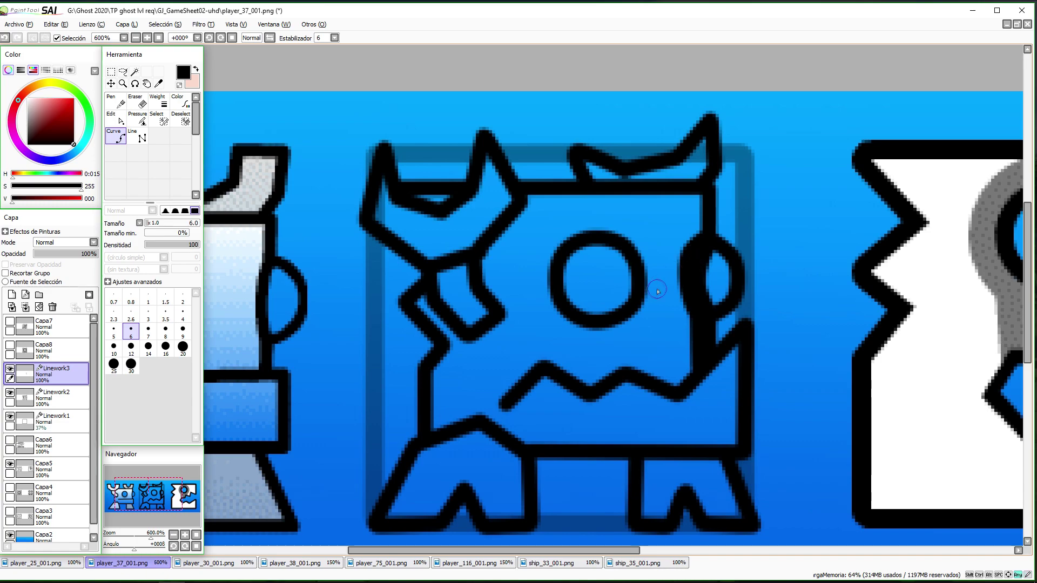
Draw concentric curves around the eye to form a solid thick shadow ring
left_click_drag(609, 222, 655, 260)
left_click(656, 297)
left_click(615, 340)
left_click(568, 332)
left_click(538, 294)
left_click(547, 246)
left_click(591, 222)
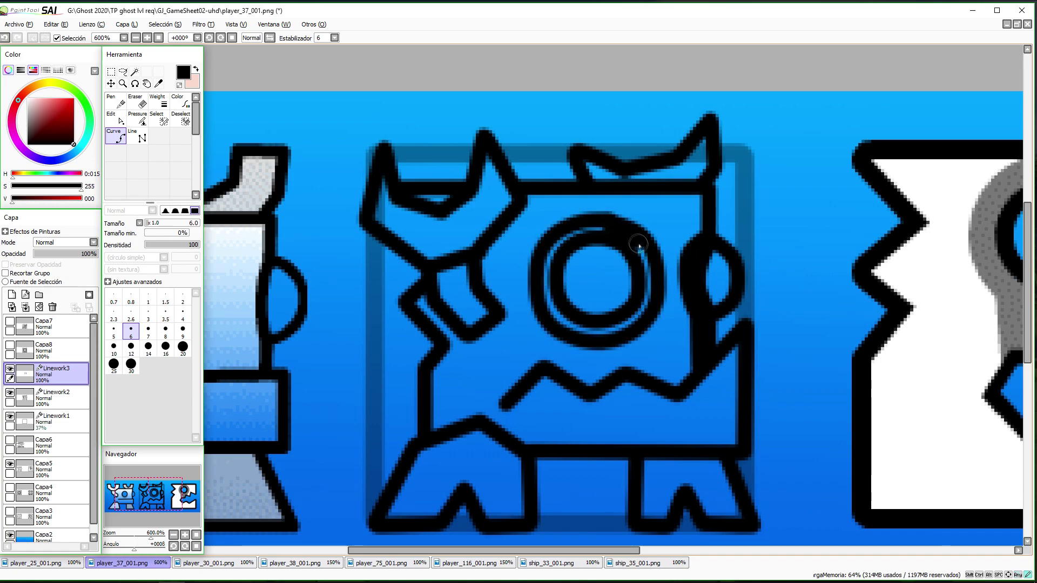
left_click(645, 286)
left_click(608, 329)
double_click(602, 227)
Extend the eye's shadow ring down to the zigzag mouth and fill the strip solid with curve strokes
left_click_drag(575, 329, 568, 315)
left_click(566, 326)
double_click(565, 370)
left_click(623, 355)
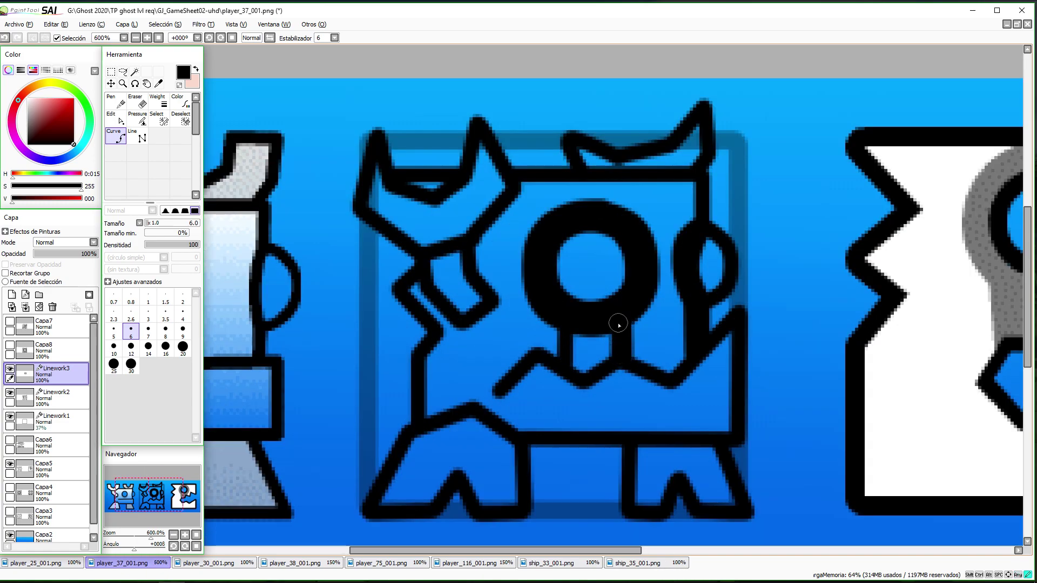
double_click(619, 325)
left_click(582, 373)
left_click(612, 352)
left_click(578, 357)
left_click(593, 345)
double_click(590, 363)
Lower the shadow linework layer's opacity to 40% and hide the square guide layer
scroll(586, 365, "down", 2)
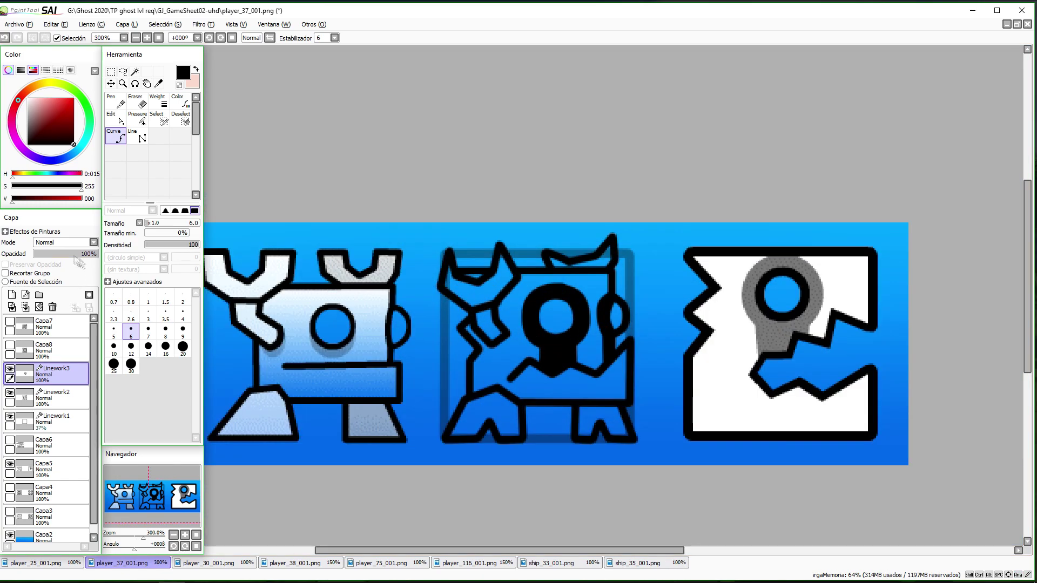
left_click_drag(81, 256, 60, 253)
left_click(10, 417)
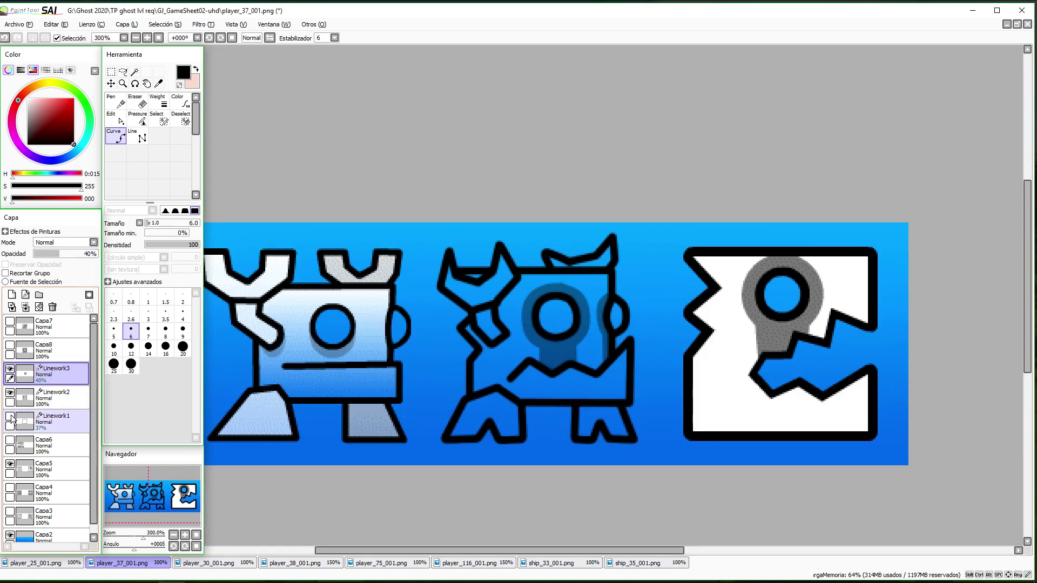
Select the head, jaw and small enclosed areas around the left claw and arm from the body linework with the Magic Wand
left_click(41, 400)
key("w")
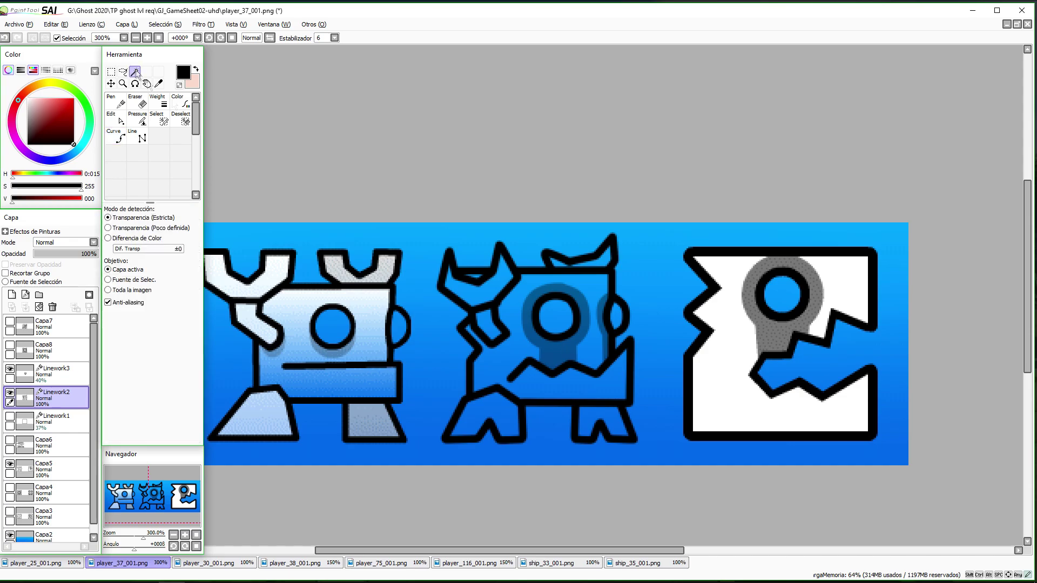
left_click(507, 353)
scroll(485, 284, "up", 3)
left_click(466, 266)
scroll(467, 270, "down", 1)
scroll(452, 377, "up", 2)
left_click(453, 384)
left_click(475, 413)
scroll(479, 402, "down", 4)
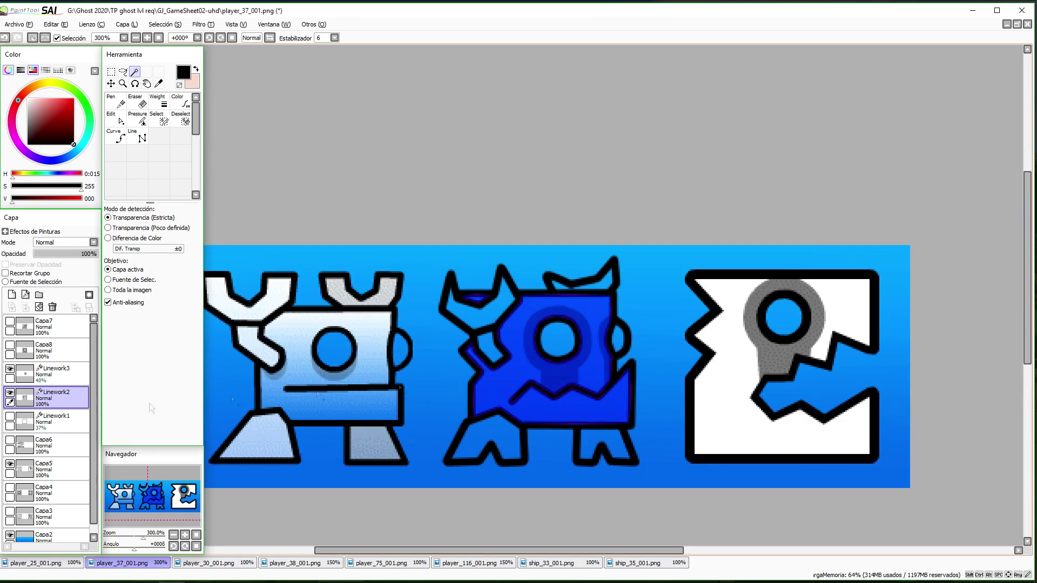
Paint the selected head and jaw areas white with a size 35 brush on a new layer below the linework
left_click(56, 421)
left_click(12, 295)
left_click(117, 101)
left_click(148, 432)
mouse_move(476, 302)
left_mouse_down()
mouse_move(445, 381)
mouse_move(619, 408)
left_mouse_up()
key("ctrl+d")
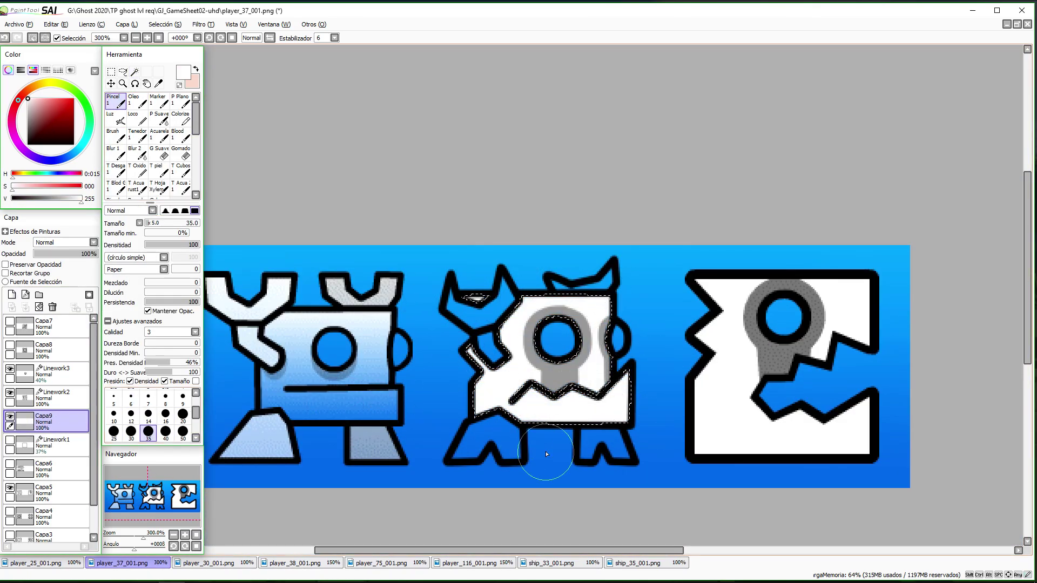
Bring back the head and jaw selection and make the white fill layer active
left_click(59, 398)
left_click(135, 71)
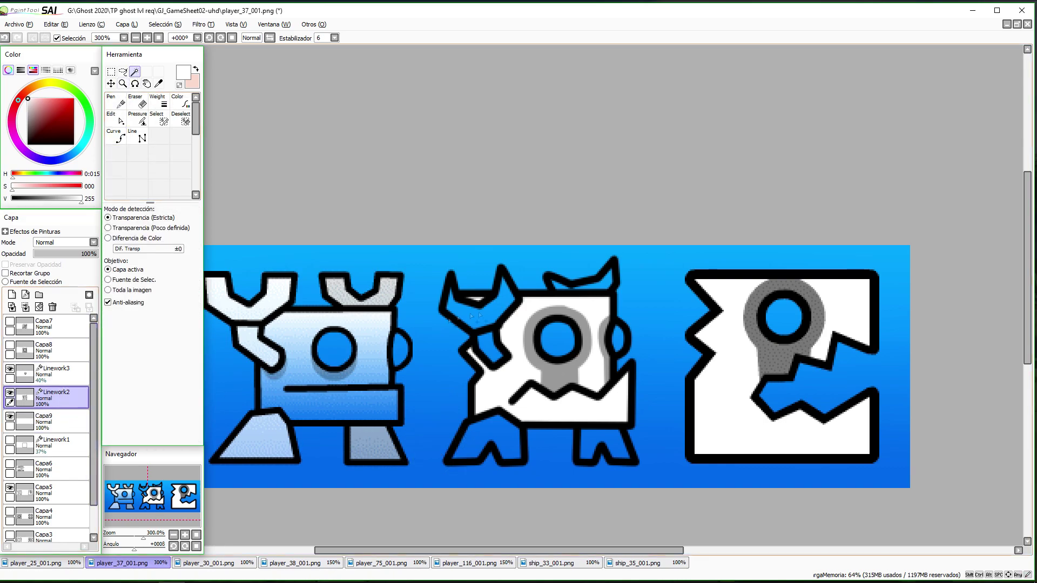
key("ctrl+z")
left_click(59, 442)
left_click(60, 425)
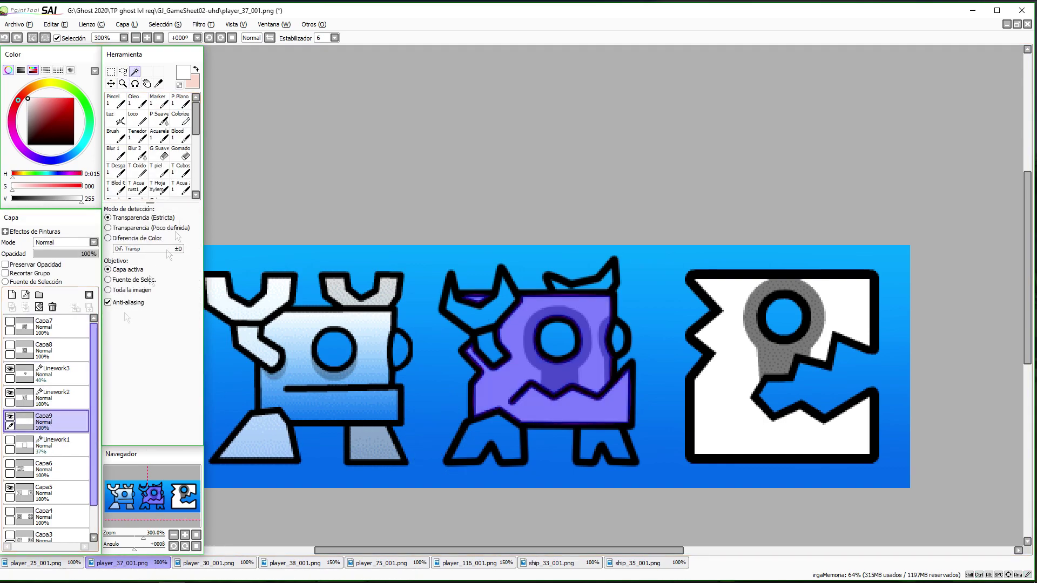
Fade the lower part of the white head and jaw fill with soft eraser strokes and drop the selection
key("e")
left_click_drag(467, 499, 642, 501)
left_click(182, 384)
left_click_drag(419, 432, 681, 438)
left_click_drag(432, 481, 724, 494)
key("ctrl+d")
key("ctrl+z")
left_click_drag(459, 459, 713, 449)
key("ctrl+d")
Select the left leg from the body linework with the Magic Wand and paint it white on a new layer
left_click(62, 400)
key("w")
left_click(489, 432)
left_click(61, 419)
left_click(115, 102)
left_click(12, 295)
left_click_drag(459, 454, 521, 424)
Paint the right leg grey on the same layer as the left leg and set that layer's opacity to 70%
left_click(135, 72)
left_click(62, 399)
left_click(602, 441)
left_click(62, 421)
left_click(116, 101)
left_click(28, 107)
left_click_drag(583, 433, 629, 459)
left_click(28, 115)
key("ctrl+d")
left_click(83, 254)
left_click(80, 255)
Select the left claw, both parts of the right claw and the left arm from the body linework with the Magic Wand
left_click(68, 398)
left_click(135, 72)
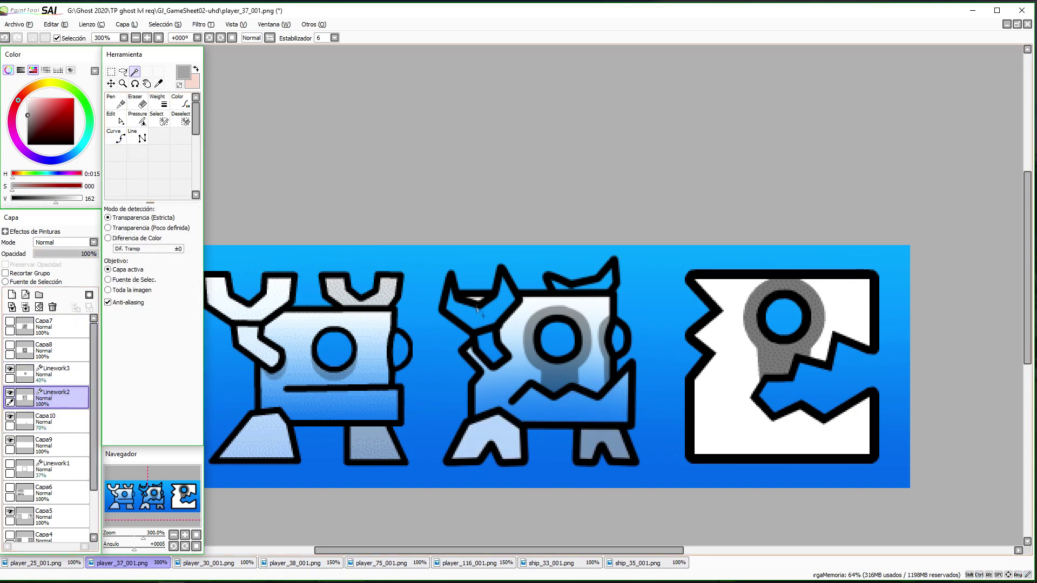
left_click(481, 315)
left_click(599, 283)
scroll(576, 288, "up", 4)
left_click(574, 281)
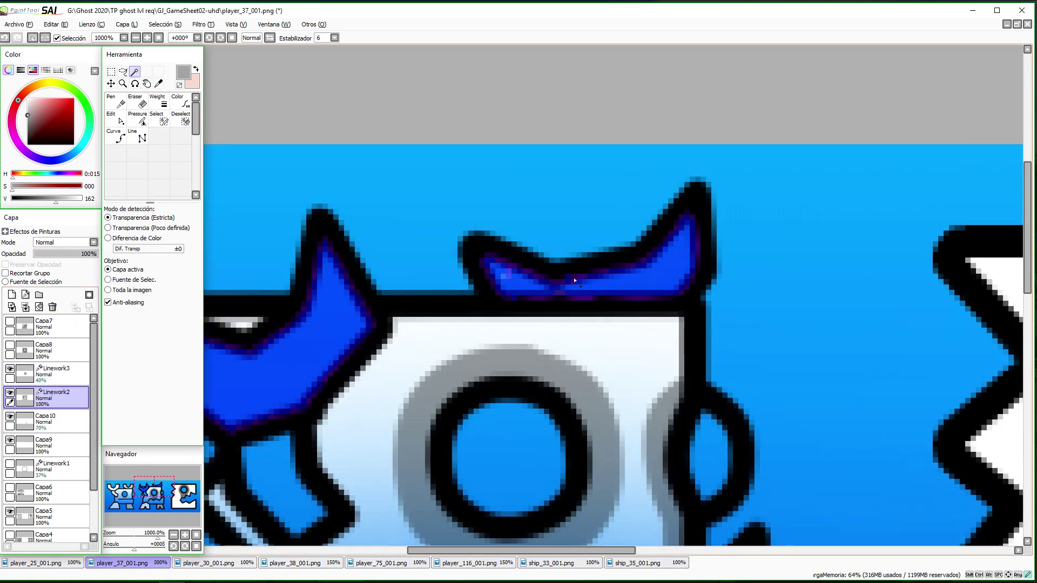
scroll(535, 311, "down", 4)
left_click(464, 367)
Paint the selected left claw and arm white and the right claw grey on the white fill layer, and drop the selection
left_click(54, 445)
left_click(116, 102)
left_click(27, 98)
left_click_drag(433, 324, 478, 344)
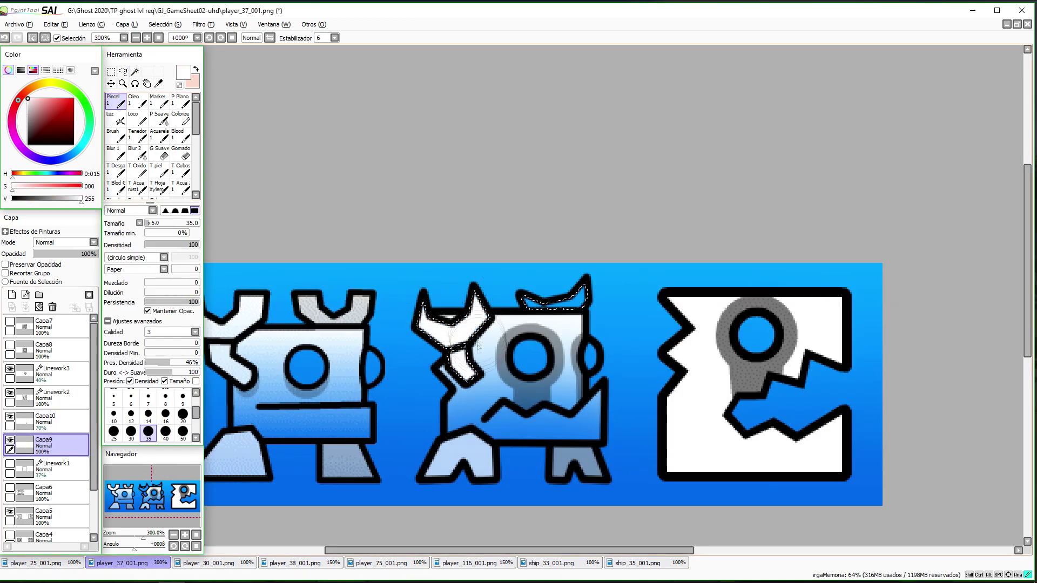
left_click(27, 113)
left_click_drag(525, 300, 586, 286)
key("ctrl+d")
Draw a curved, blade-shaped hull outline for the new ship on a new linework layer beside the two reference ships
left_click_drag(165, 502, 156, 506)
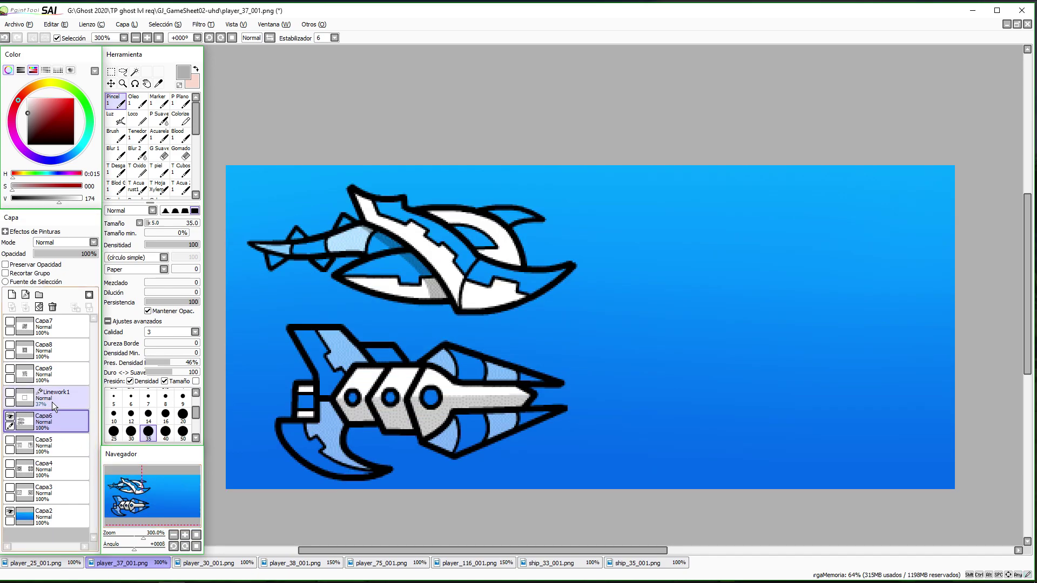
left_click(25, 294)
left_click(409, 244)
left_click(457, 312)
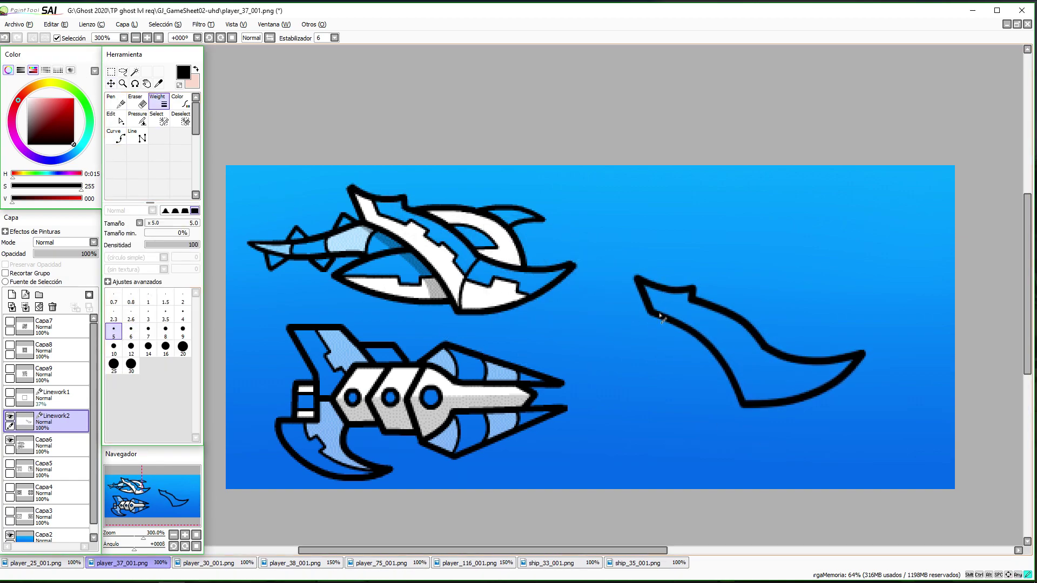
Divide the blade hull with size 4 curves and add the angular upper hull with size 5 straight lines
left_click(119, 137)
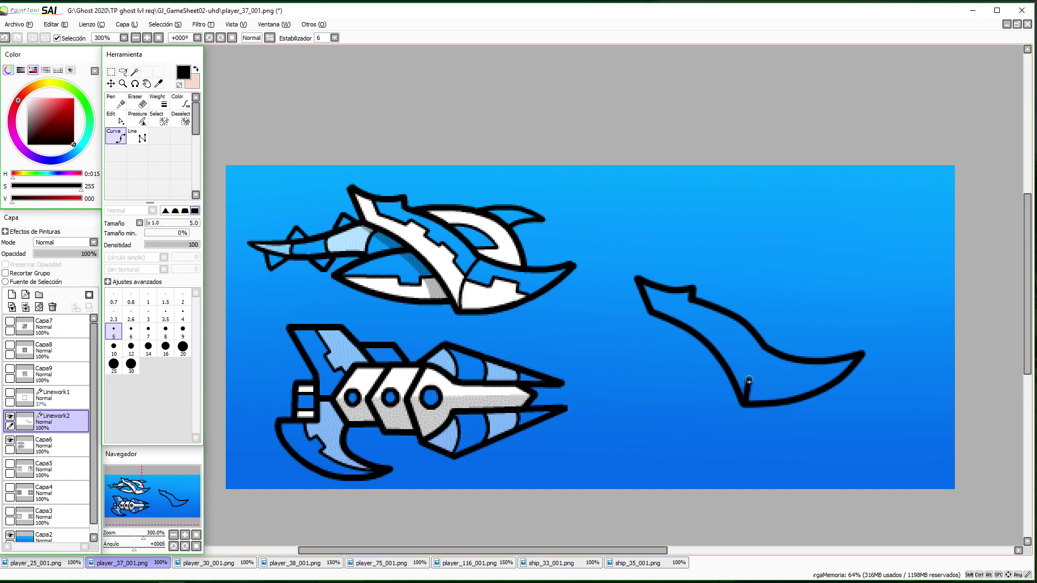
key("bracketleft")
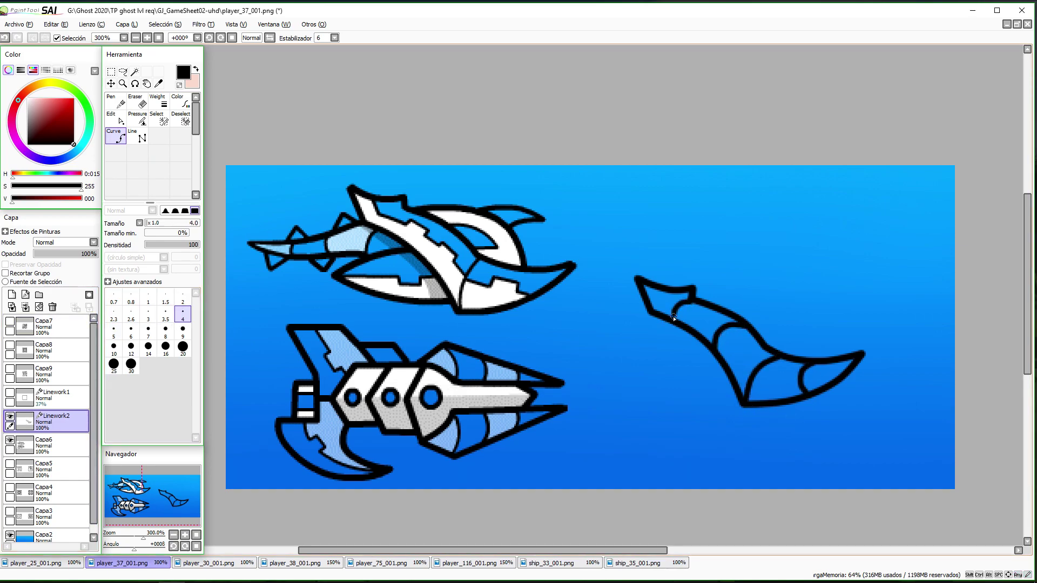
key("l")
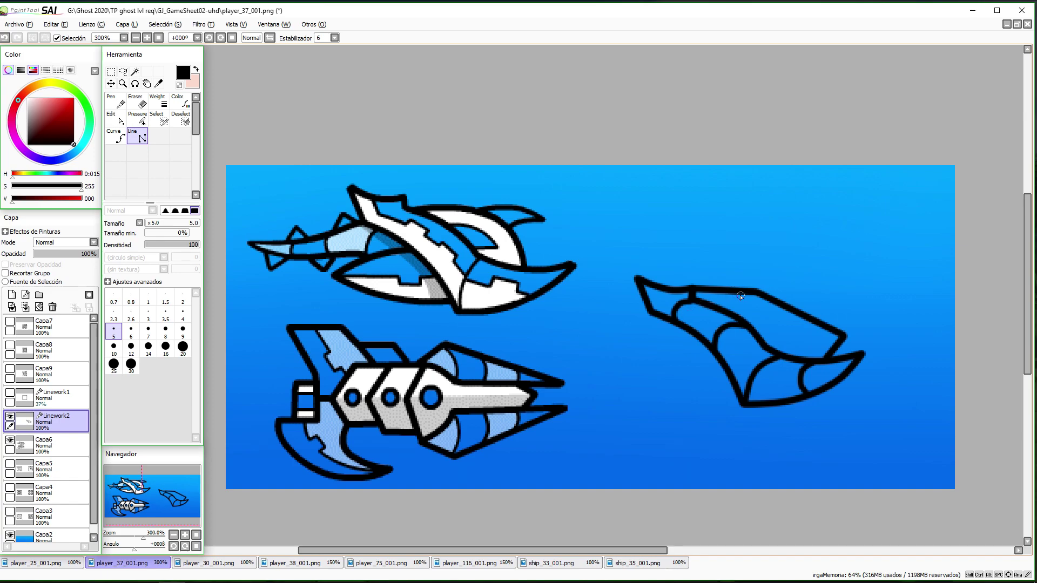
Copy the lower reference ship's crescent tail fin, paste it on its own layer and flip it vertically
left_click(111, 72)
left_click(60, 445)
left_click_drag(254, 389, 423, 494)
key("ctrl+c")
key("ctrl+v")
key("ctrl+t")
left_click(153, 324)
left_click(152, 336)
key("Return")
Move and scale the pasted fin onto the rear of the new ship's upper hull and set its layer opacity to 41%
left_click(126, 25)
left_click_drag(412, 440, 848, 305)
left_click(156, 216)
key("ctrl+t")
left_click_drag(916, 326, 892, 359)
left_click_drag(925, 286, 893, 294)
left_click_drag(834, 311, 839, 312)
key("Return")
left_click(59, 254)
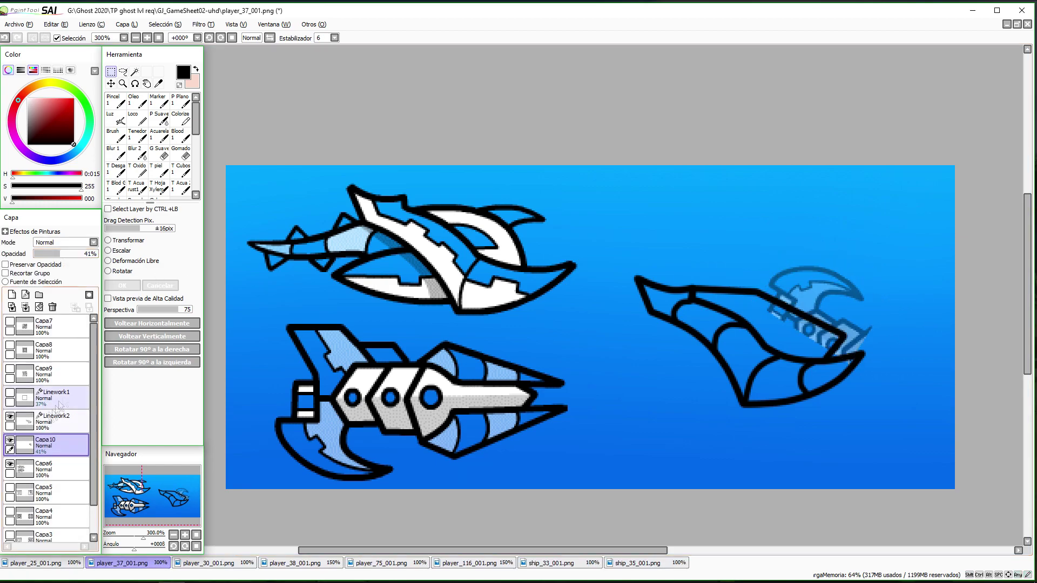
Trace the crescent fin with size 4 curves on the ship's linework layer and delete the pasted reference layer
left_click(60, 422)
left_click(137, 136)
left_click(183, 314)
left_click(793, 308)
key("ctrl+z")
left_click(116, 136)
left_click(783, 287)
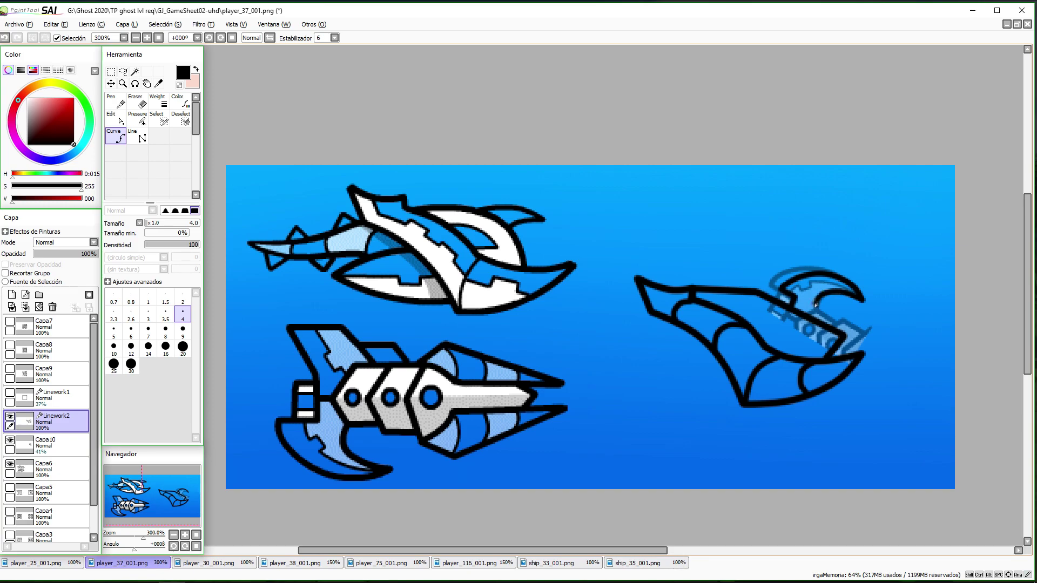
left_click(46, 446)
left_click(53, 307)
left_click(54, 420)
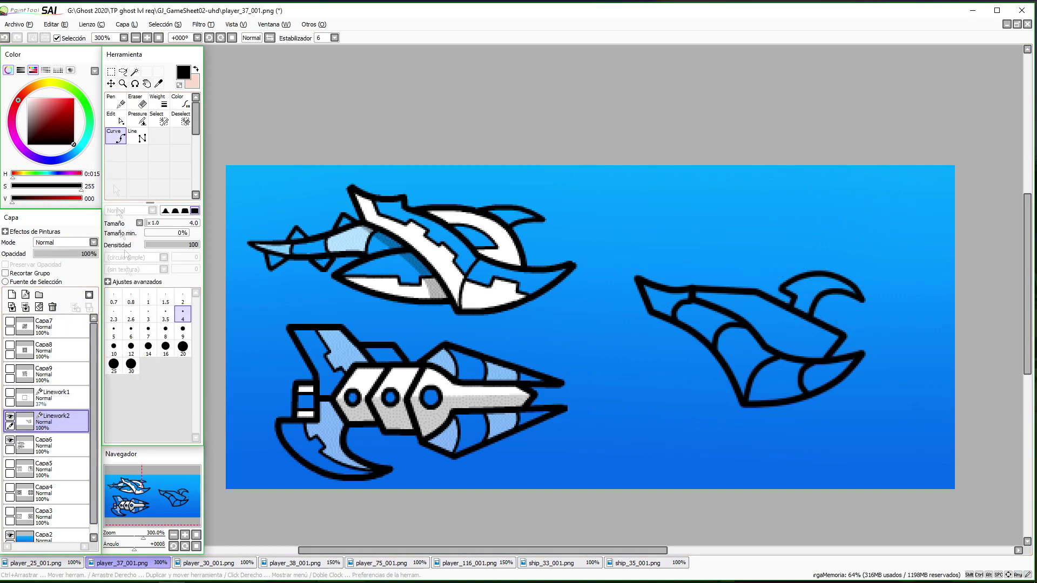
Draw a rounded cockpit curve on the upper hull and a slanted wing with a stepped inner panel at size 5
key("bracketright")
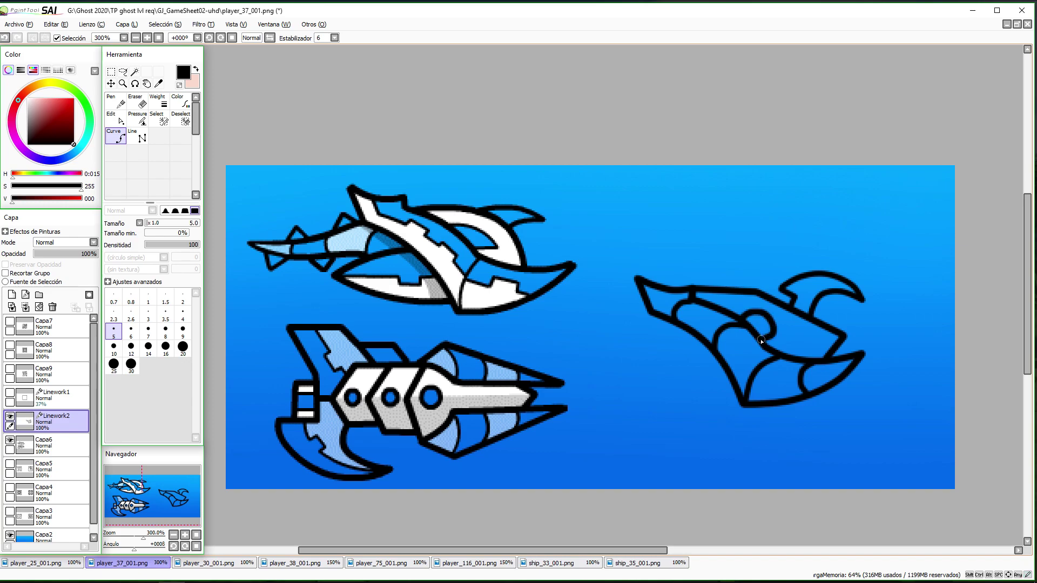
left_click(681, 328)
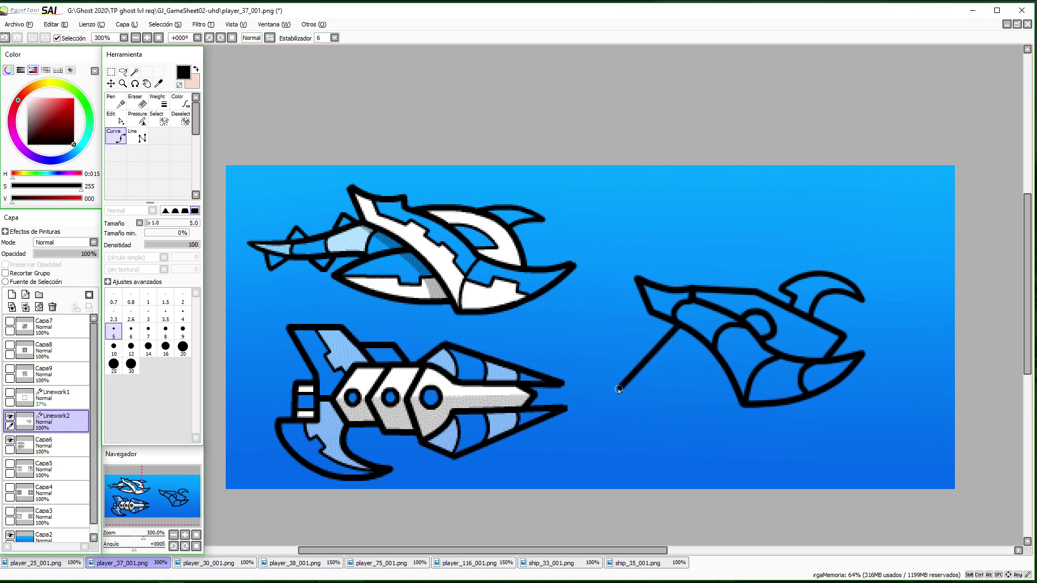
left_click(138, 136)
left_click(114, 331)
left_click(681, 327)
left_click(605, 392)
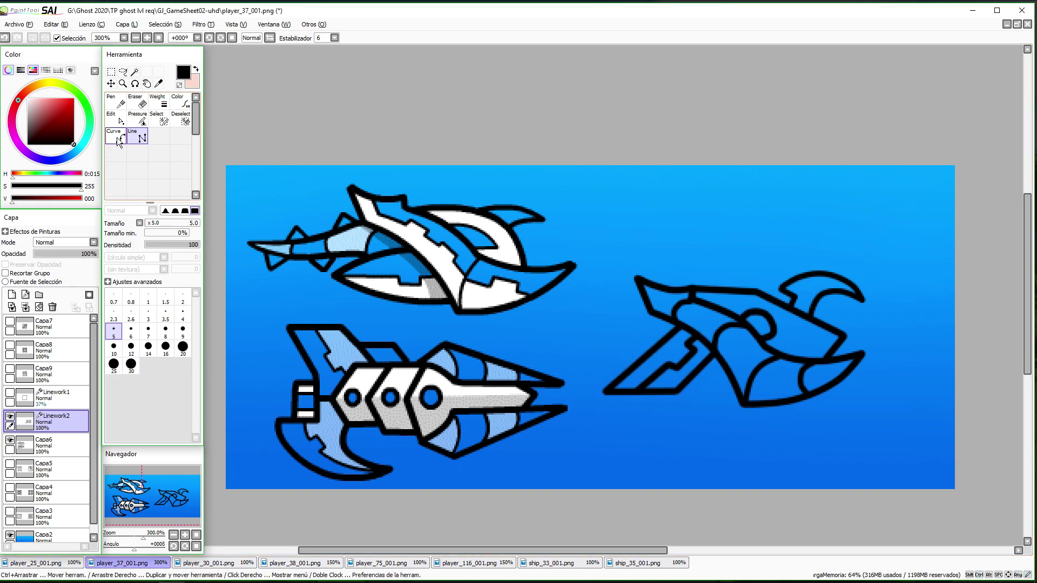
Sketch a curved tail guide extending from the hull on a new linework layer and set its opacity to 47%
left_click(25, 295)
left_click(116, 136)
left_click(737, 390)
left_click(648, 358)
left_click(611, 330)
key("ctrl+z")
key("ctrl+z")
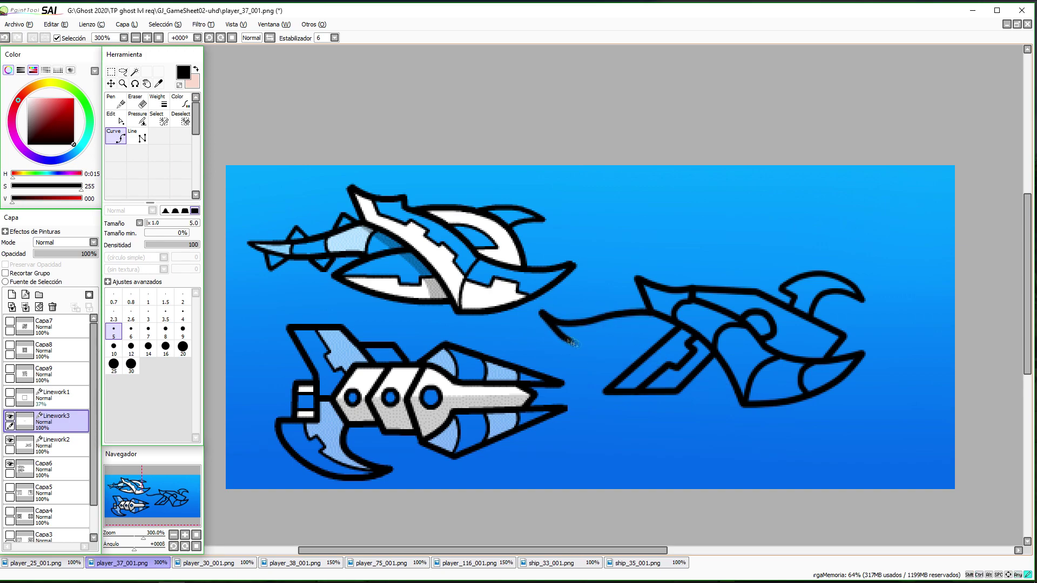
left_click(615, 345)
left_click(63, 253)
Draw the segmented tail over the curved guide on another new linework layer and delete the guide layer
left_click(11, 294)
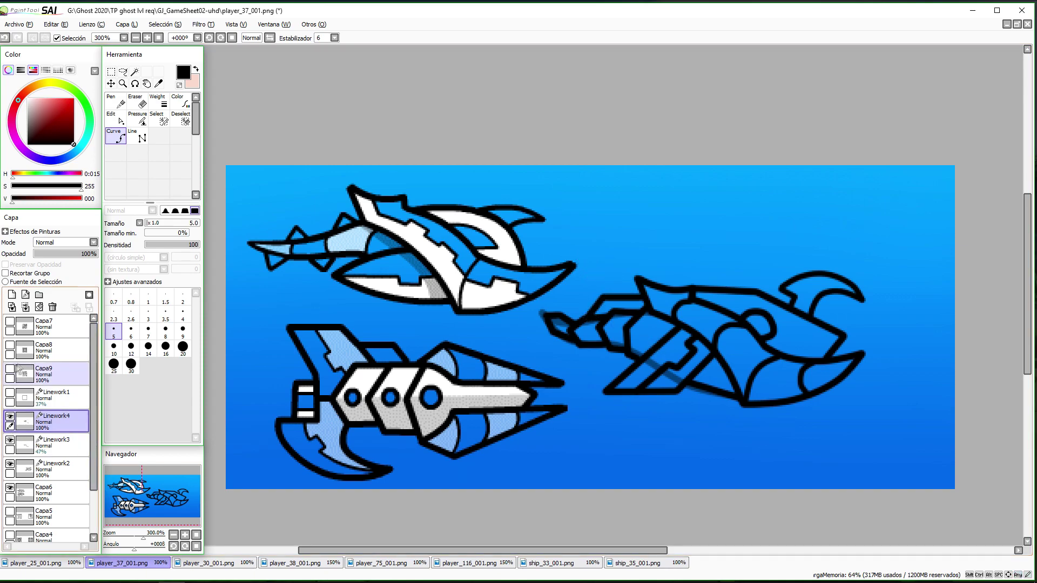
left_click(10, 440)
left_click(57, 446)
left_click(53, 307)
Merge the tail linework into the ship's linework layer and move the whole ship outline slightly right
left_click(58, 424)
left_click(25, 307)
left_click(111, 84)
scroll(581, 349, "down", 1)
left_click_drag(563, 366, 588, 360)
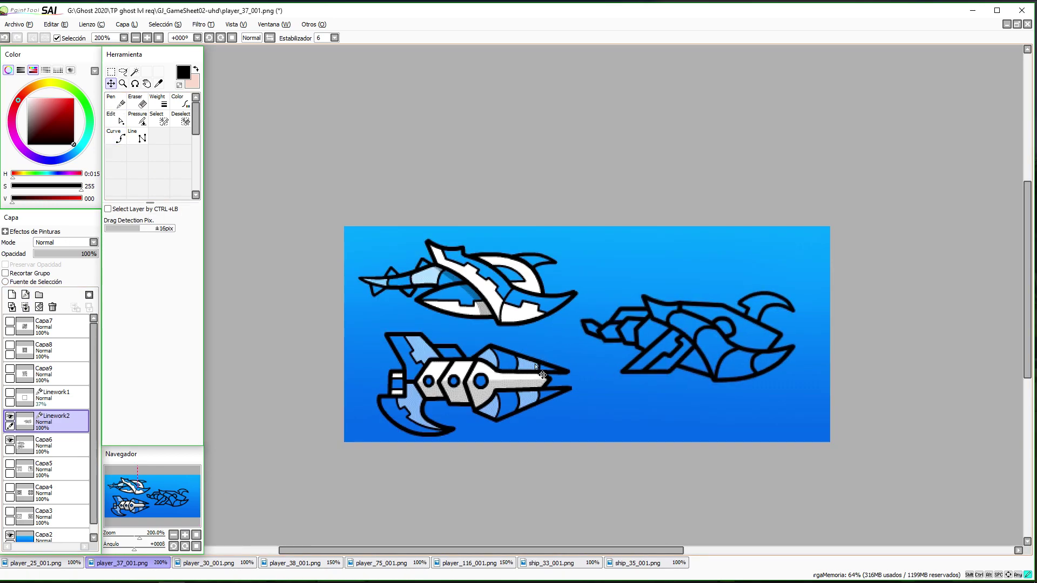
Paint two alternate bands of the blade hull white on a new layer below the linework and set its opacity to 45%
left_click(135, 72)
left_click(689, 326)
left_click(736, 364)
left_click(57, 446)
left_click(12, 295)
left_click(27, 99)
left_click(116, 101)
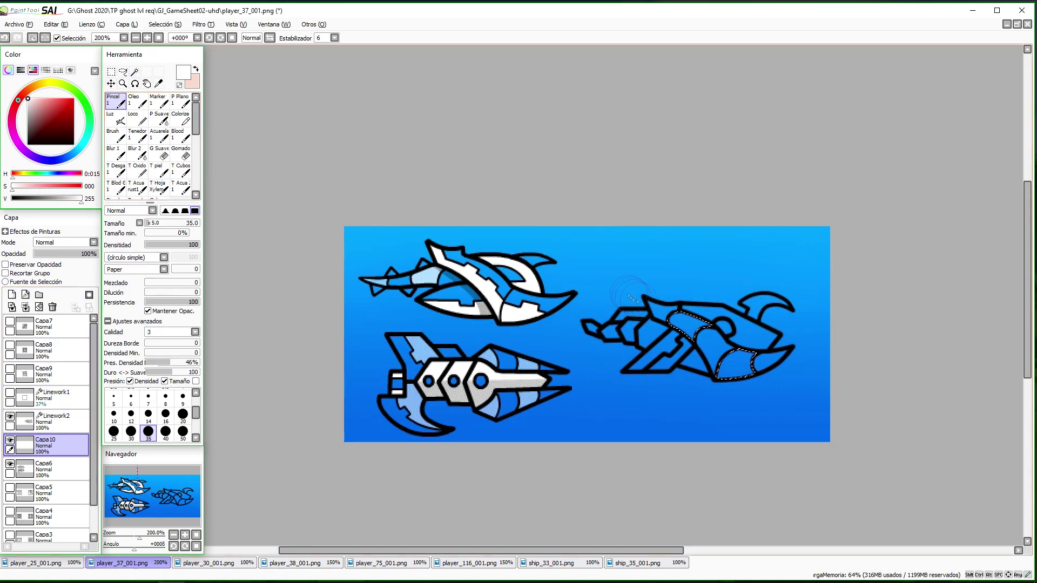
left_click_drag(673, 317, 727, 377)
key("ctrl+d")
left_click(63, 254)
Select the upper hull from the linework and paint it white with a grey underside on a new layer
left_click(58, 421)
left_click(134, 72)
left_click(753, 326)
left_click(61, 449)
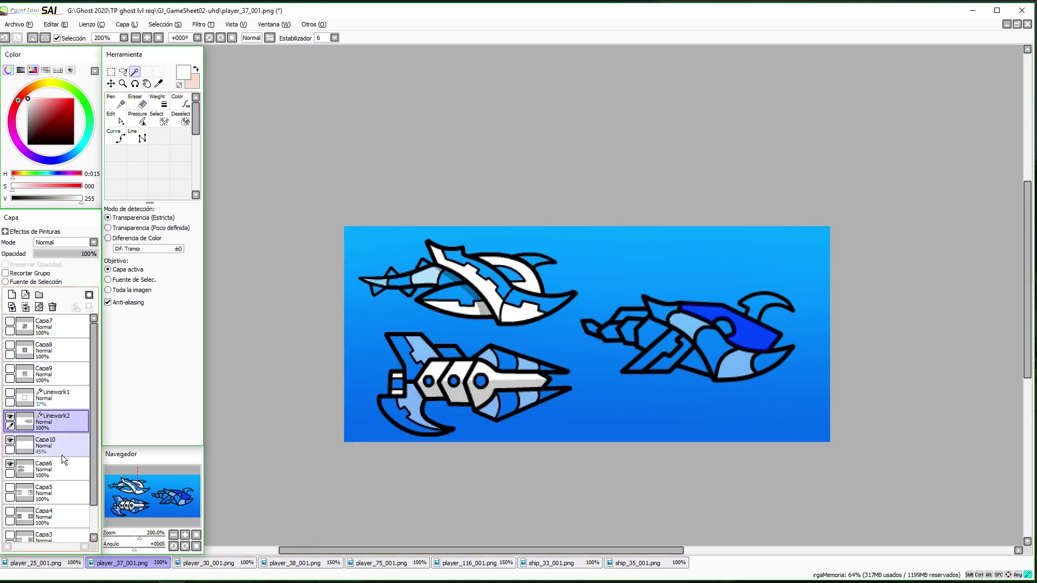
left_click(12, 295)
left_click(115, 101)
mouse_move(689, 314)
left_mouse_down()
mouse_move(767, 343)
mouse_move(718, 359)
left_mouse_up()
left_click(28, 114)
key("ctrl+d")
Paint the wing's inner panel grey on the 45% opacity layer and fill the tail segments white
left_click(134, 72)
left_click(54, 422)
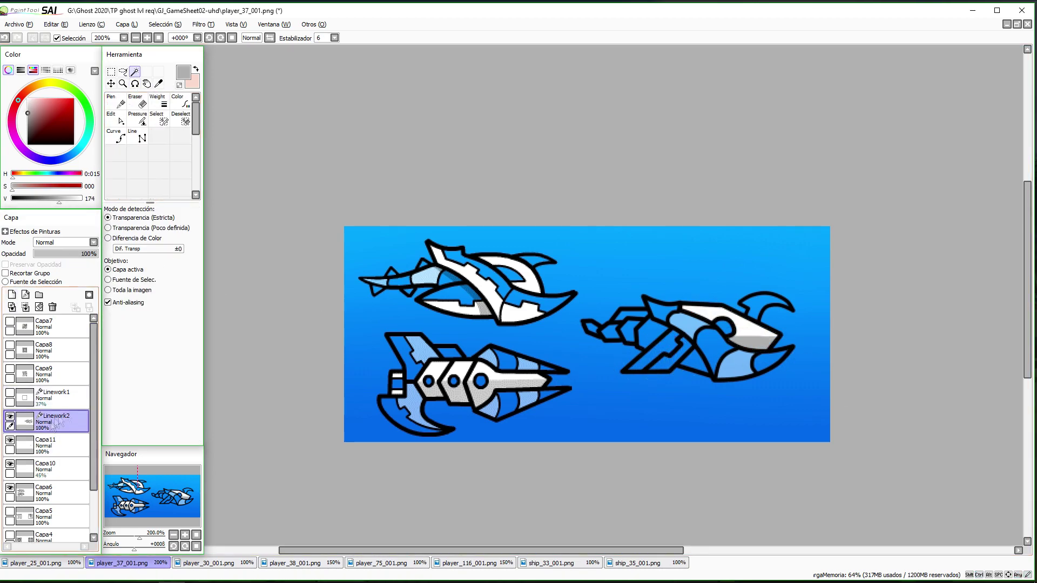
left_click(660, 352)
left_click(43, 469)
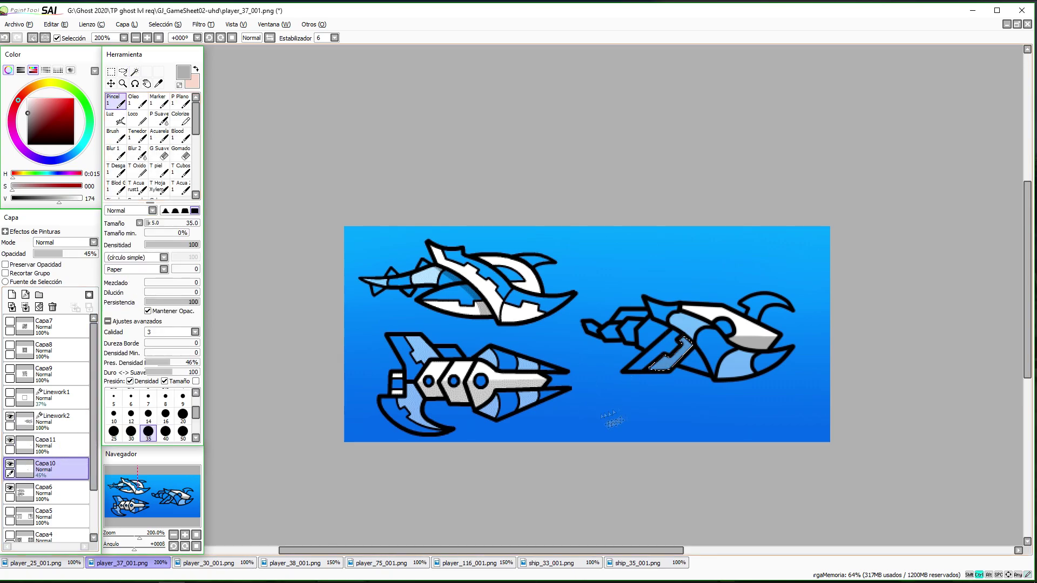
left_click(52, 419)
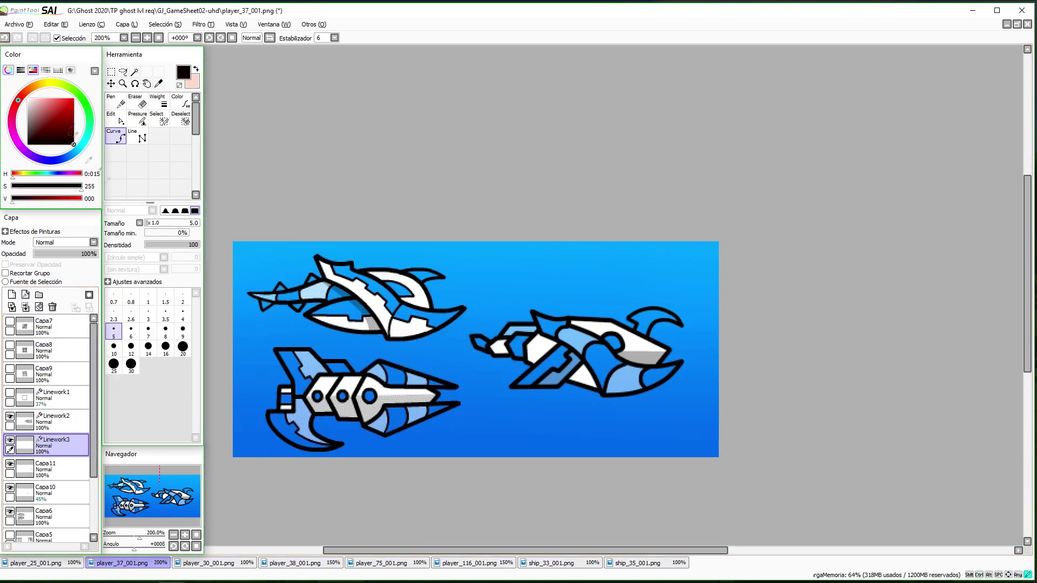
Draw thick shadow curves along the blade hull's inner edge on the lower linework layer and set its opacity to 33%
scroll(551, 358, "up", 4)
left_click(517, 289)
left_click(583, 322)
left_click(642, 374)
double_click(696, 454)
left_click(696, 455)
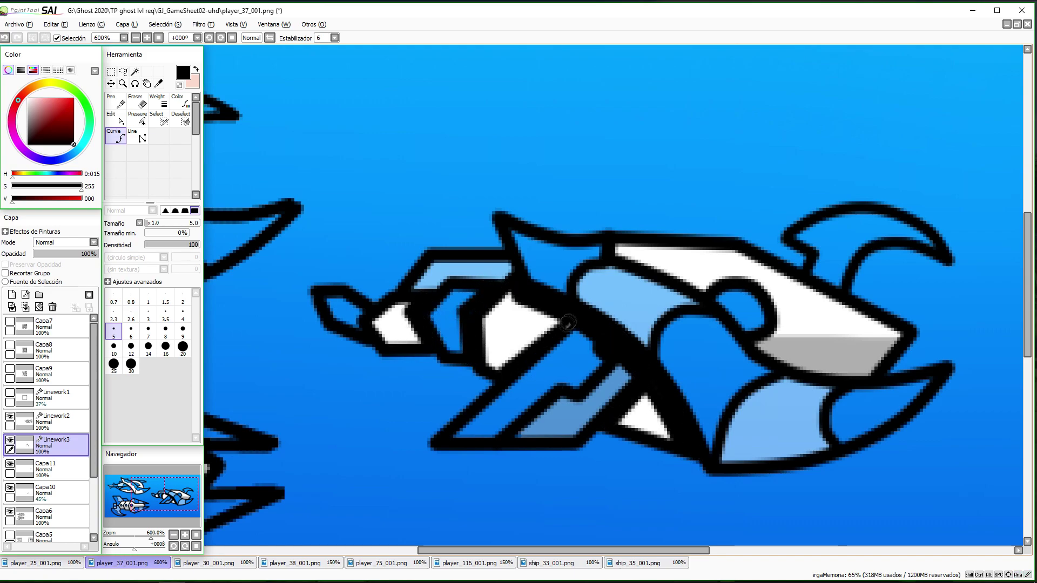
left_click(52, 253)
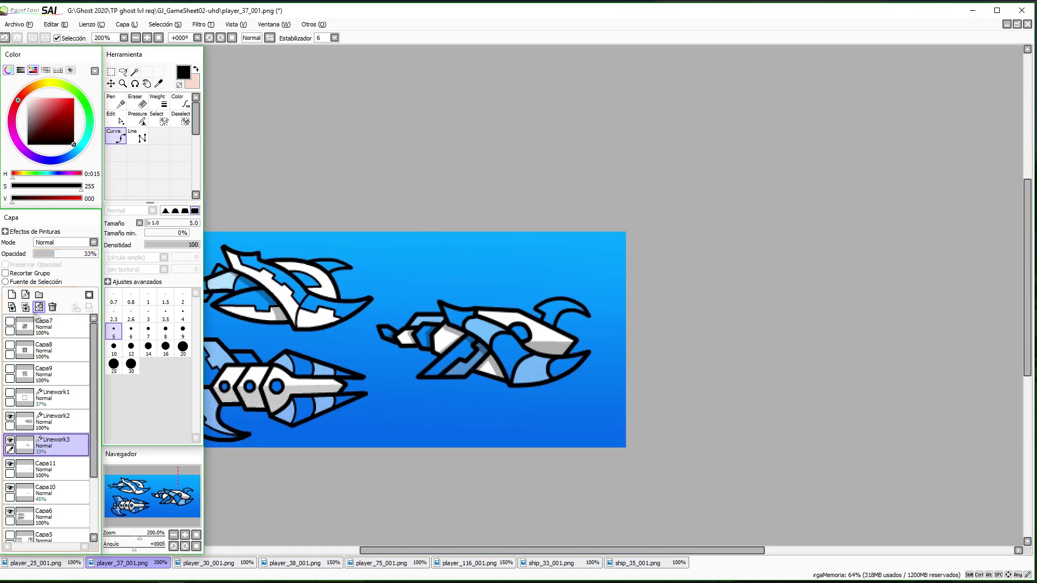
Add shadow strokes under the tail and around the wing on a new linework layer and set its opacity to 44%
left_click(25, 295)
scroll(403, 339, "up", 4)
mouse_move(477, 337)
left_mouse_down()
mouse_move(500, 343)
mouse_move(518, 356)
mouse_move(486, 368)
mouse_move(511, 370)
left_mouse_up()
left_click(594, 407)
left_click(656, 435)
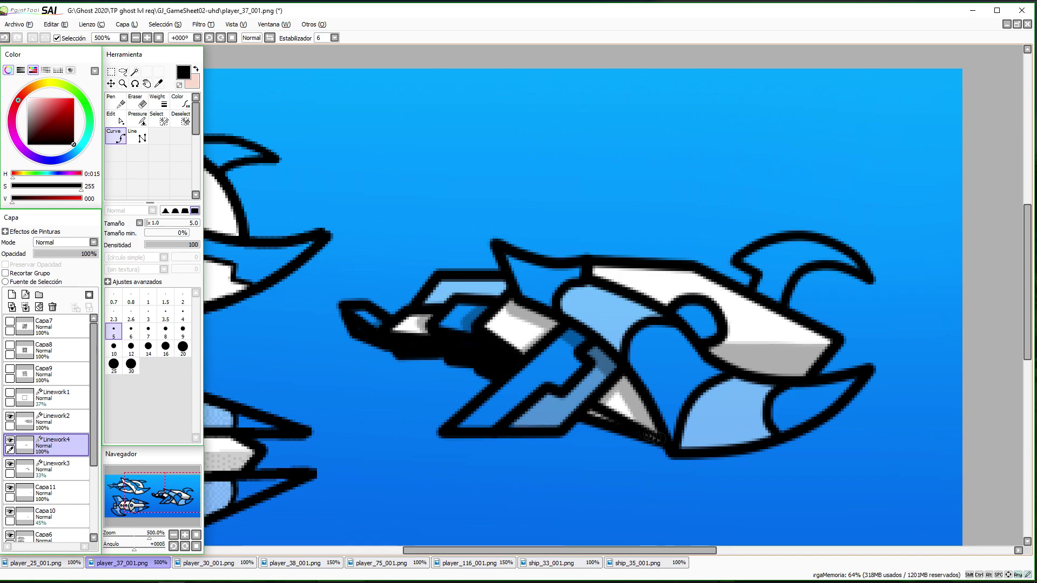
double_click(598, 409)
scroll(588, 401, "down", 2)
left_click(62, 254)
scroll(532, 357, "down", 1)
scroll(429, 419, "up", 1)
left_click_drag(125, 516, 114, 517)
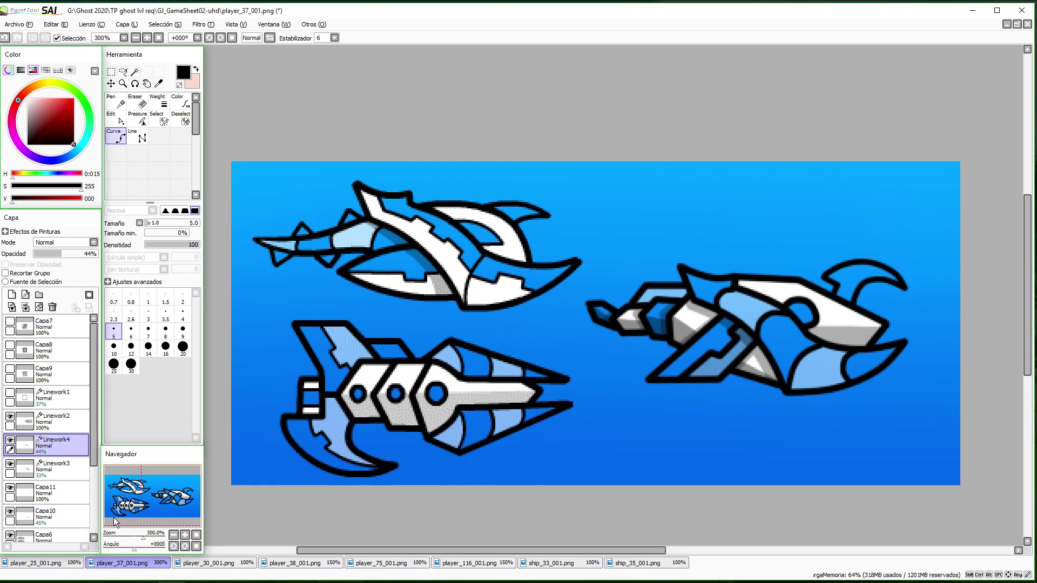